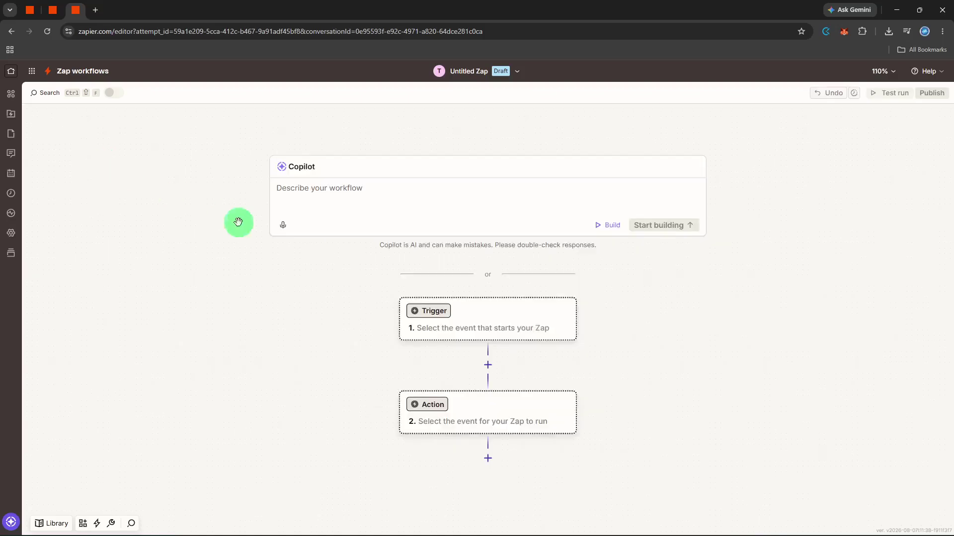
Step: Set the Zap's trigger to Airtable's New Record event and proceed to its configuration
click(415, 319)
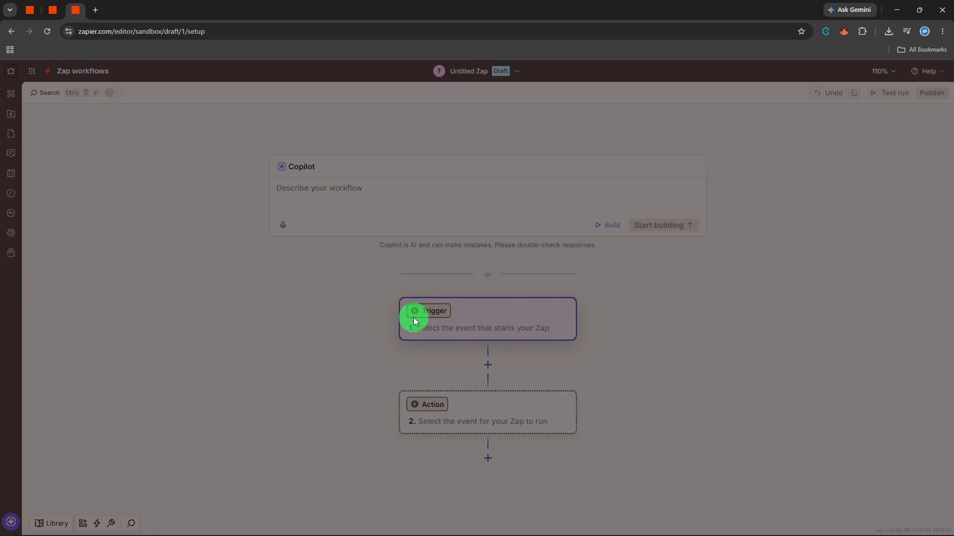
text(ai)
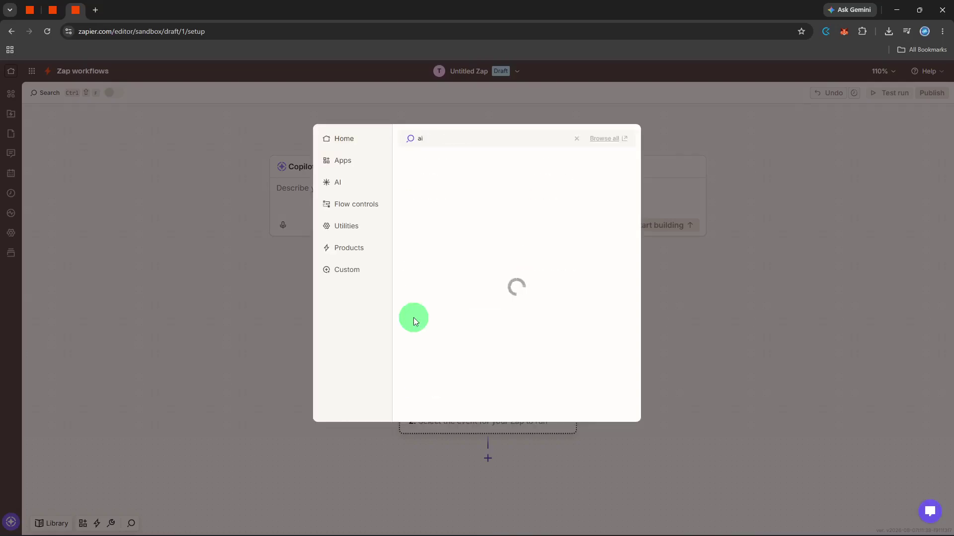
text(ttable)
click(464, 167)
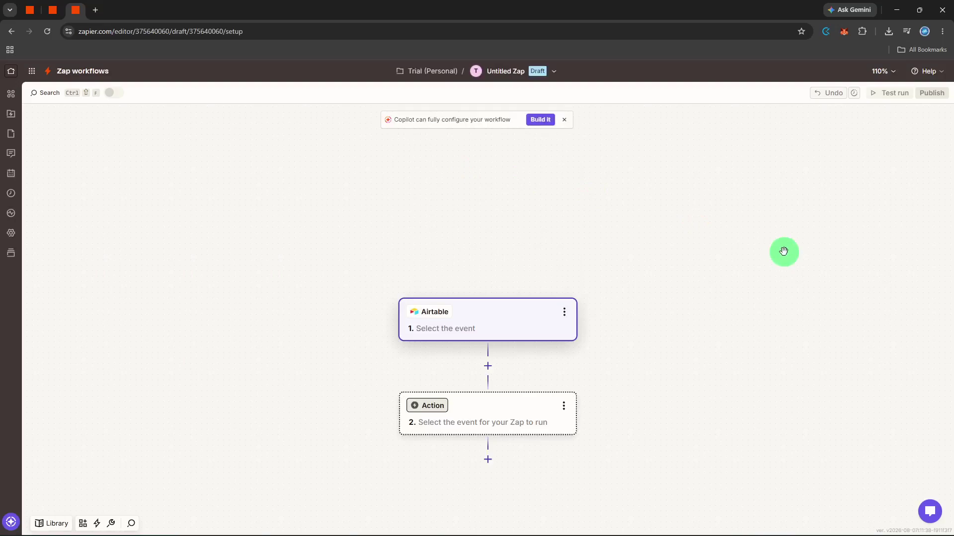
click(809, 223)
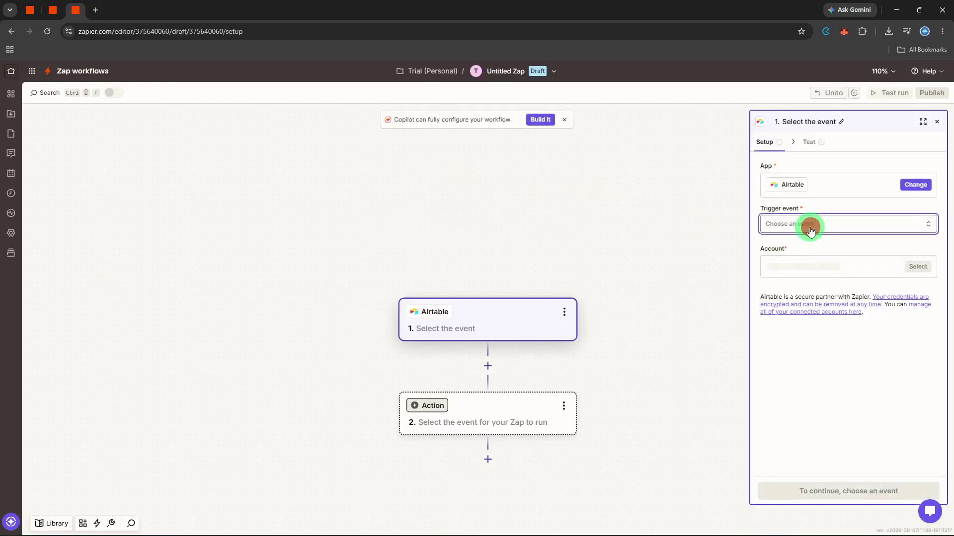
click(705, 308)
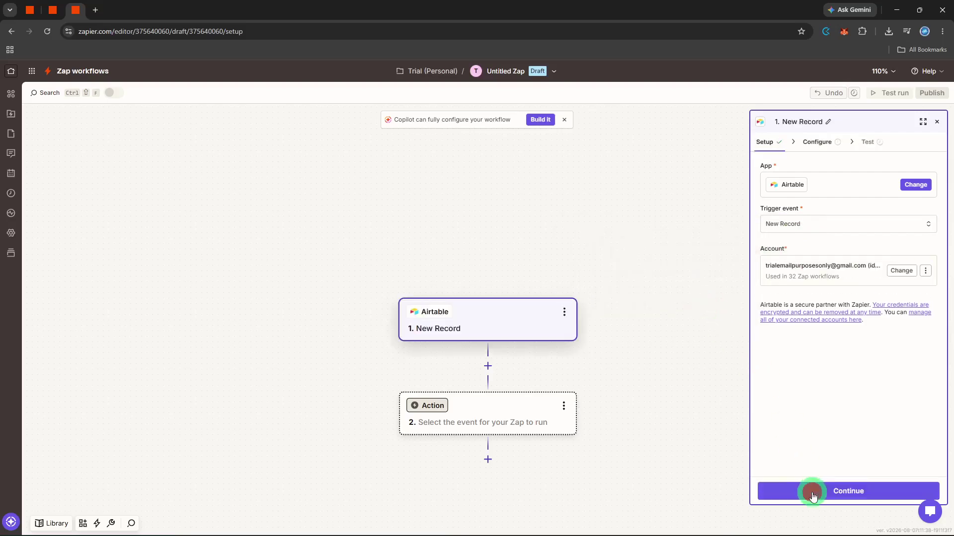
click(811, 491)
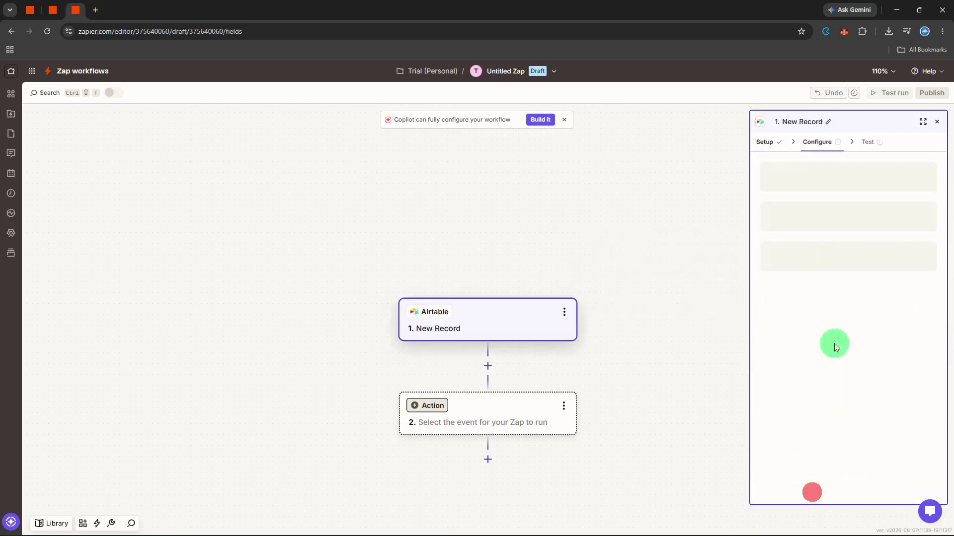
Step: Configure the Airtable trigger with the Projects base and choose the table to watch for new records
click(812, 181)
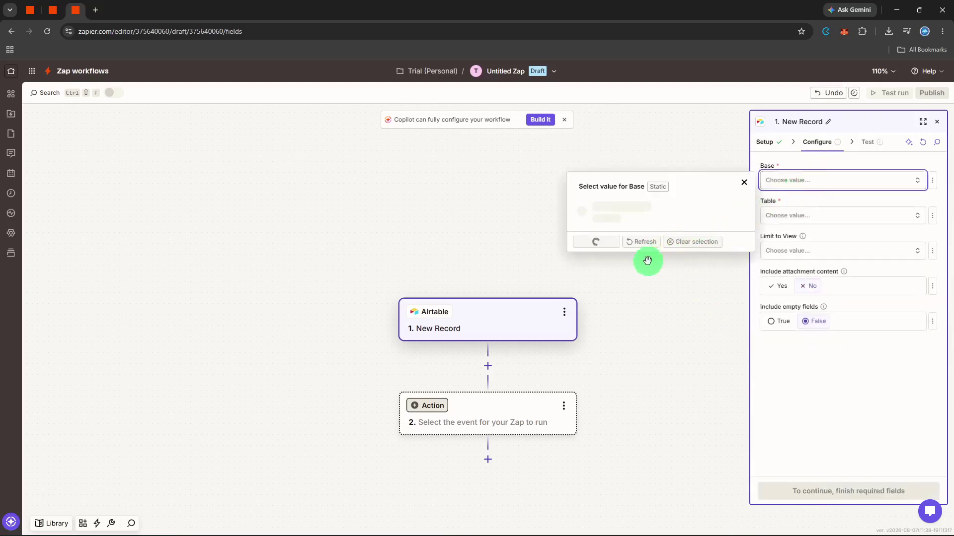
click(618, 321)
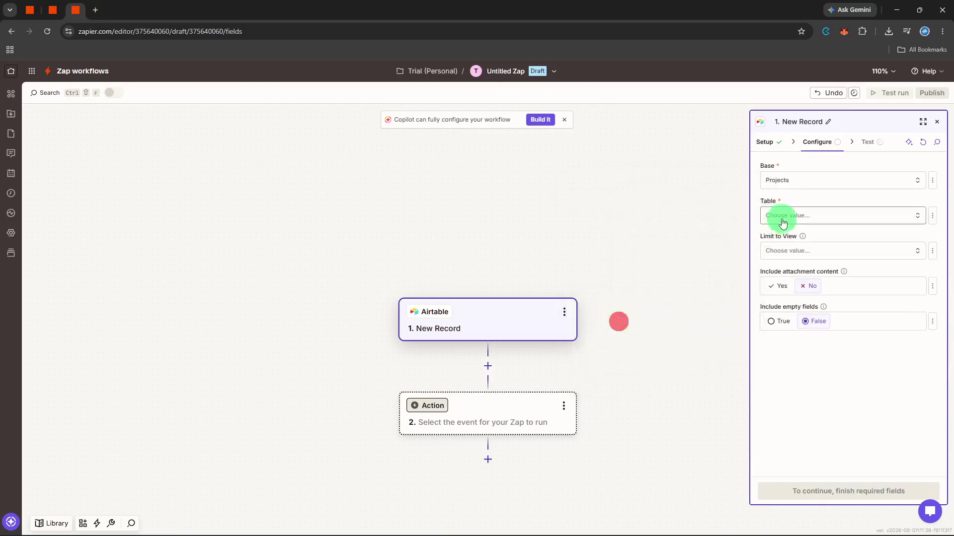
click(782, 215)
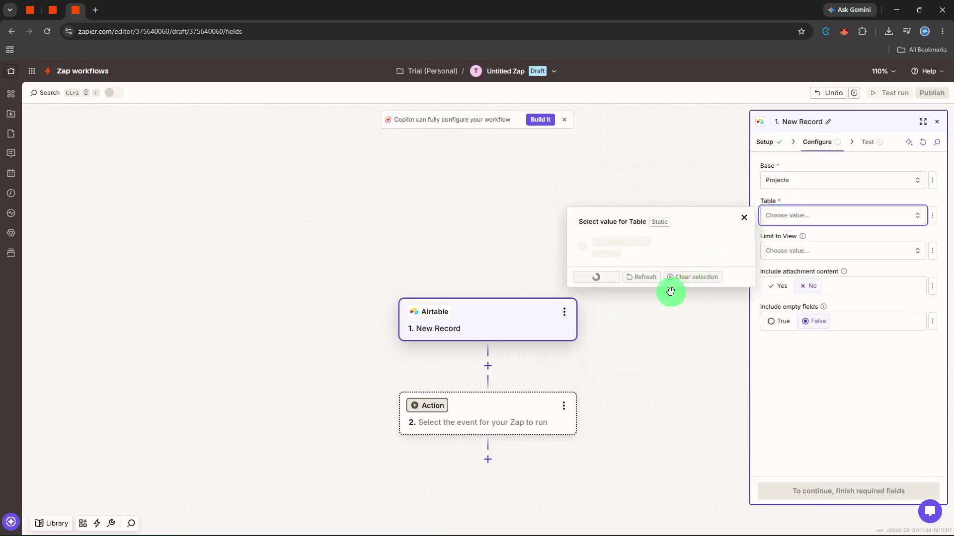
scroll(649, 298, down, 3)
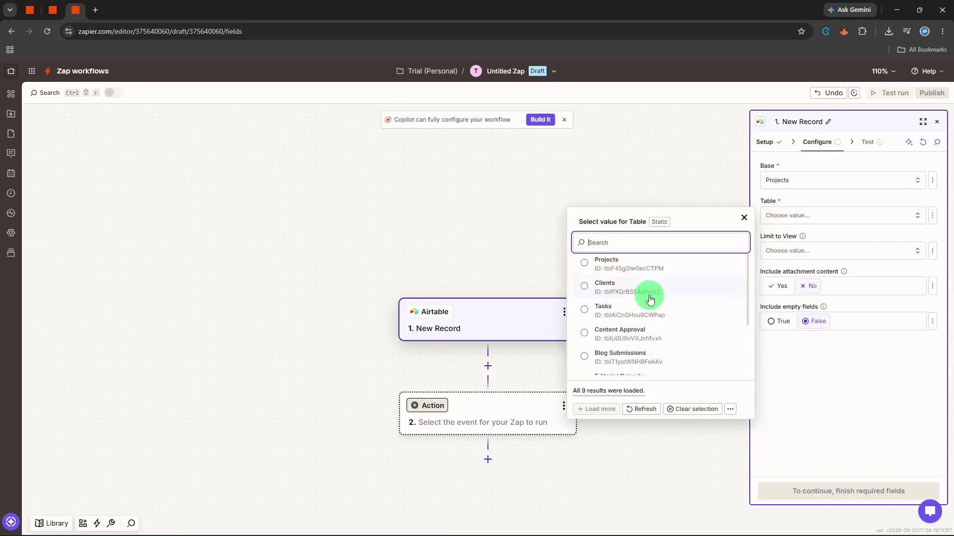
click(649, 353)
Step: Test the Airtable trigger and continue with Record C as the sample record
click(826, 486)
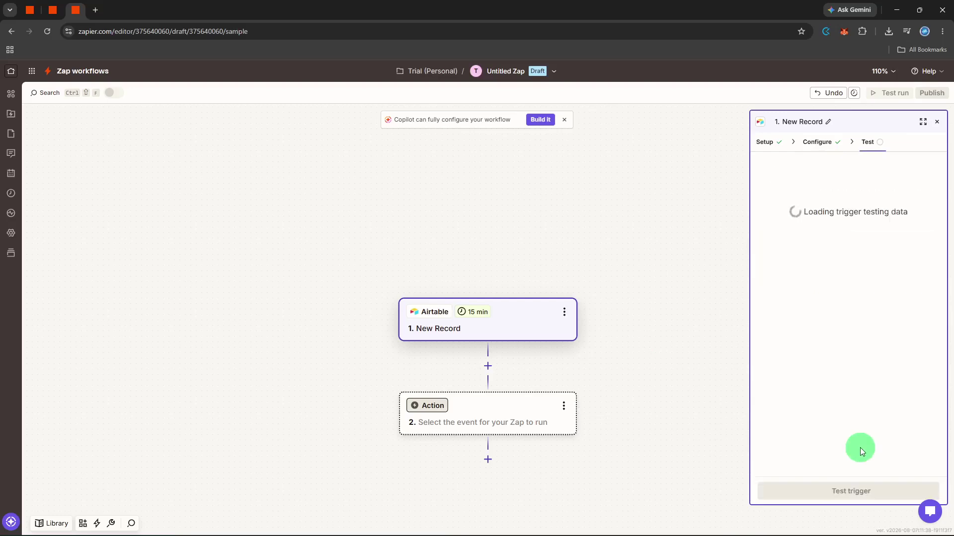
click(856, 491)
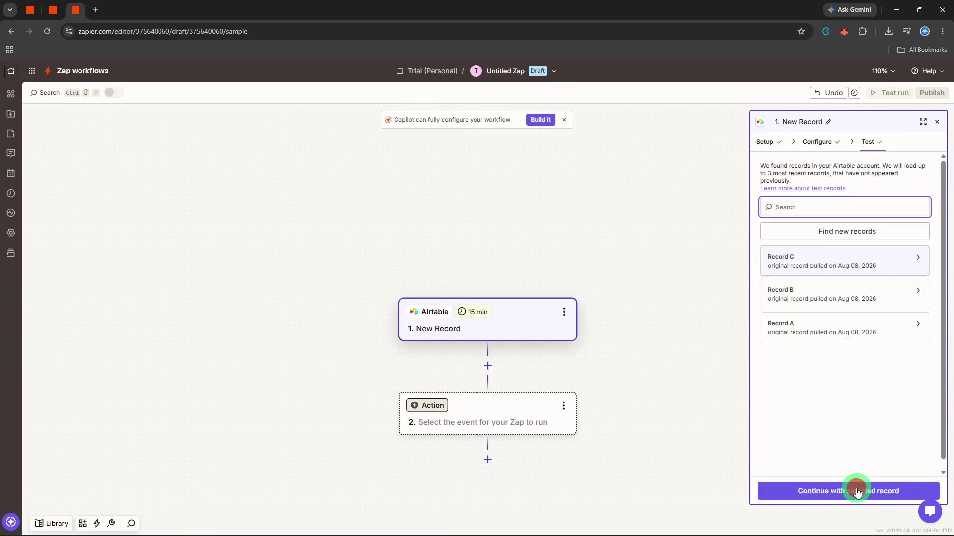
click(855, 490)
Step: Add Filter by Zapier as step 2 of the Zap and proceed to its conditions
click(552, 417)
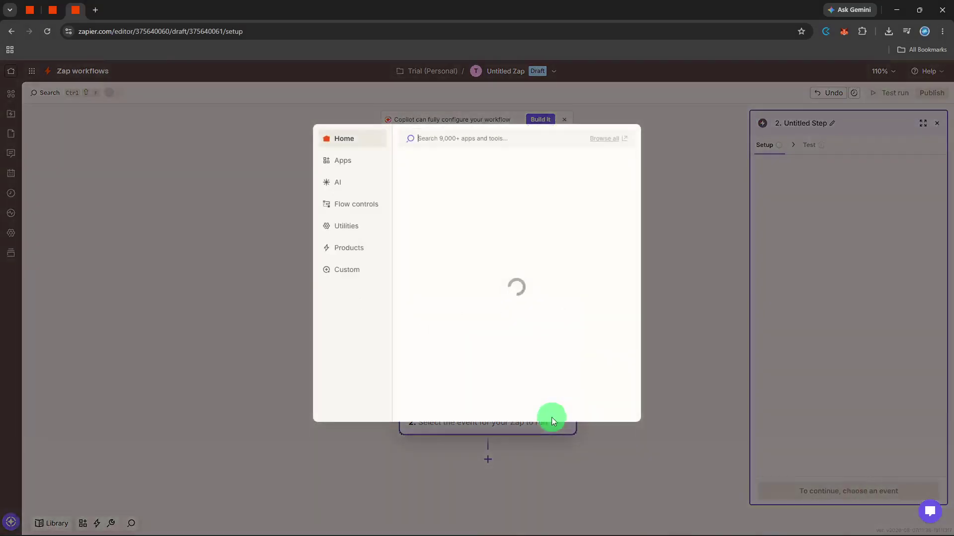
click(560, 213)
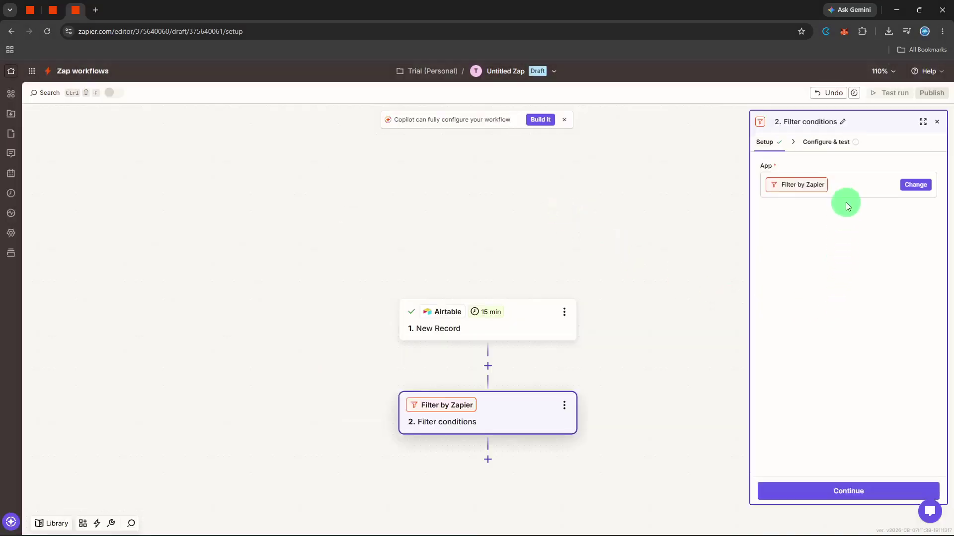
click(848, 491)
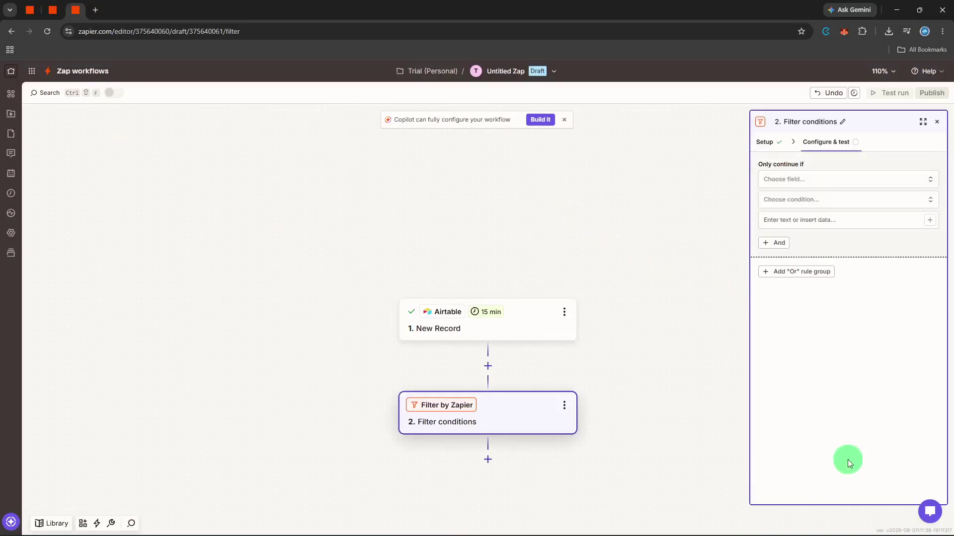
Step: Set the filter to continue only if the Airtable Status (Text) Contains the mapped Status value from step 1
click(821, 188)
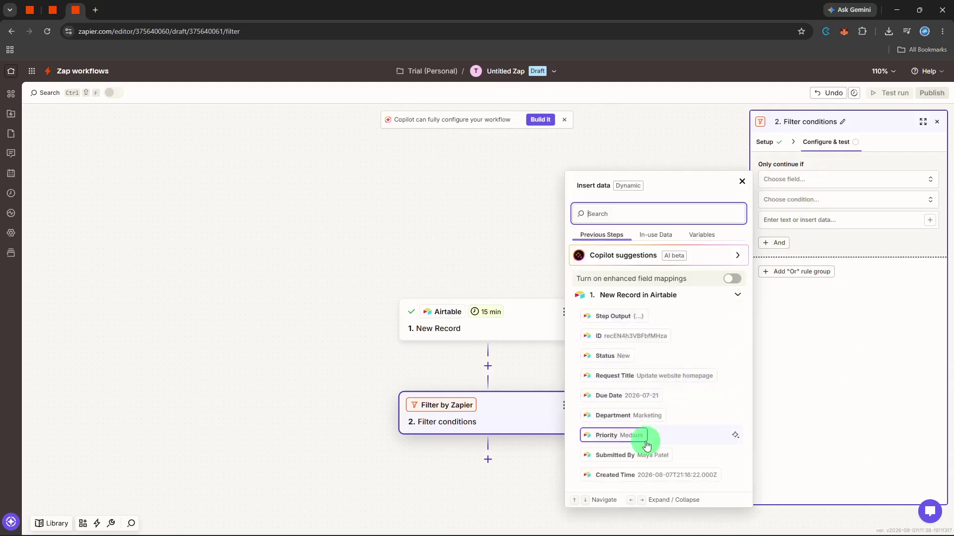
click(604, 356)
click(808, 203)
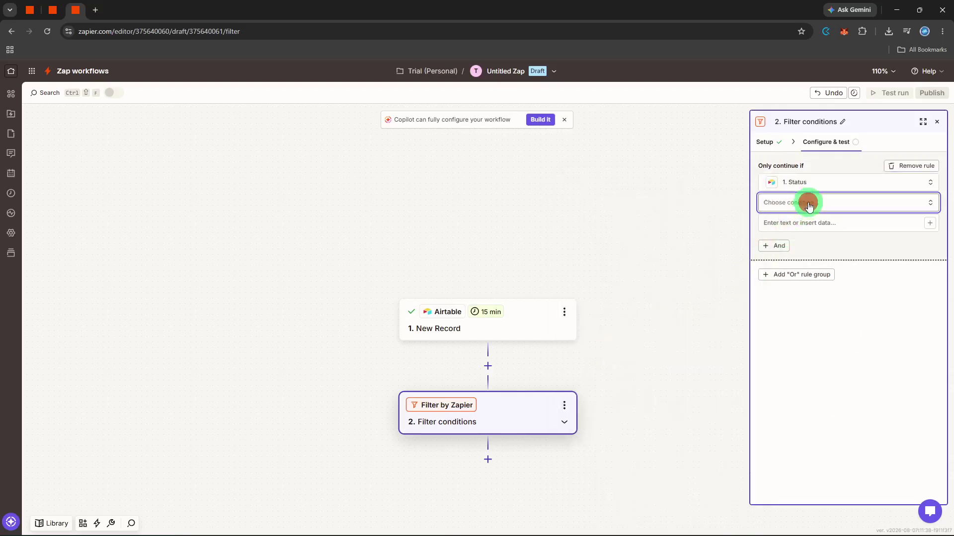
click(808, 226)
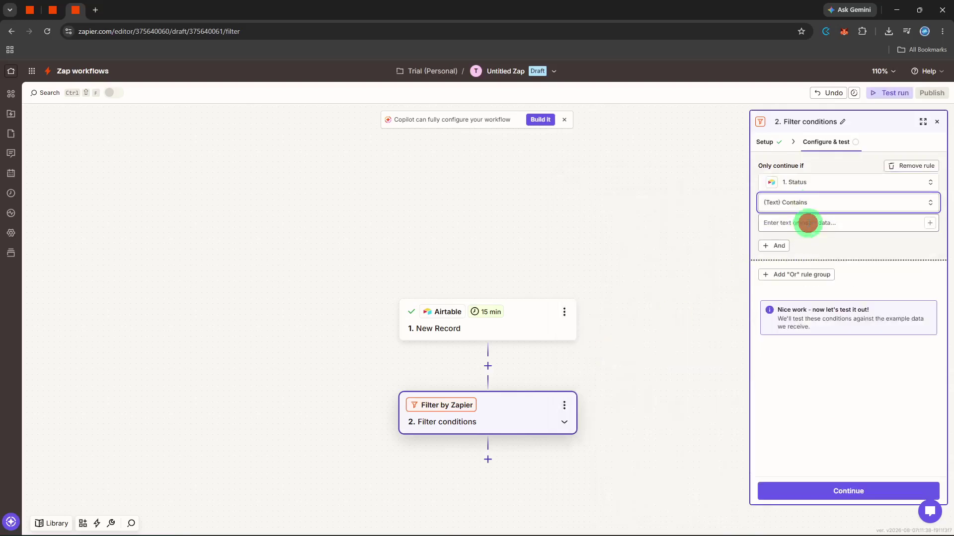
click(808, 223)
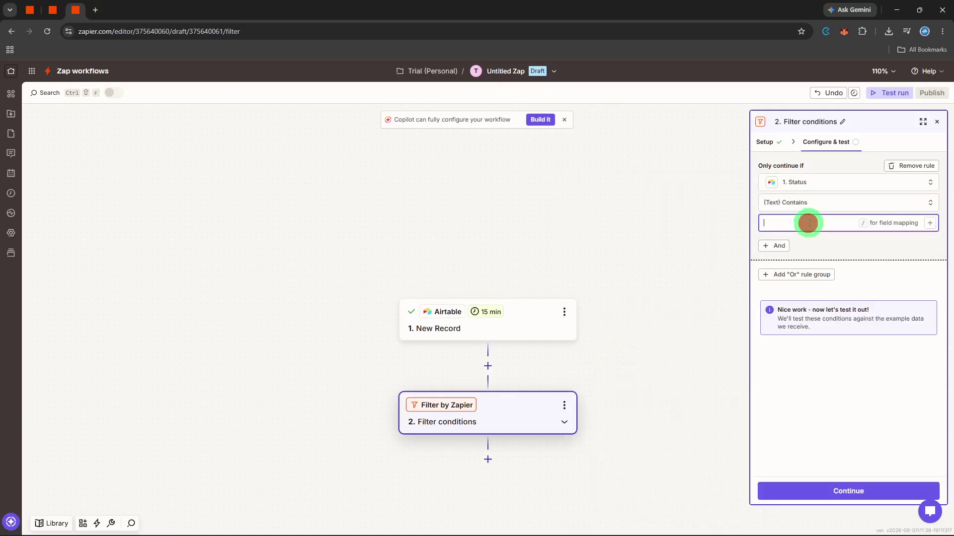
click(931, 228)
click(626, 377)
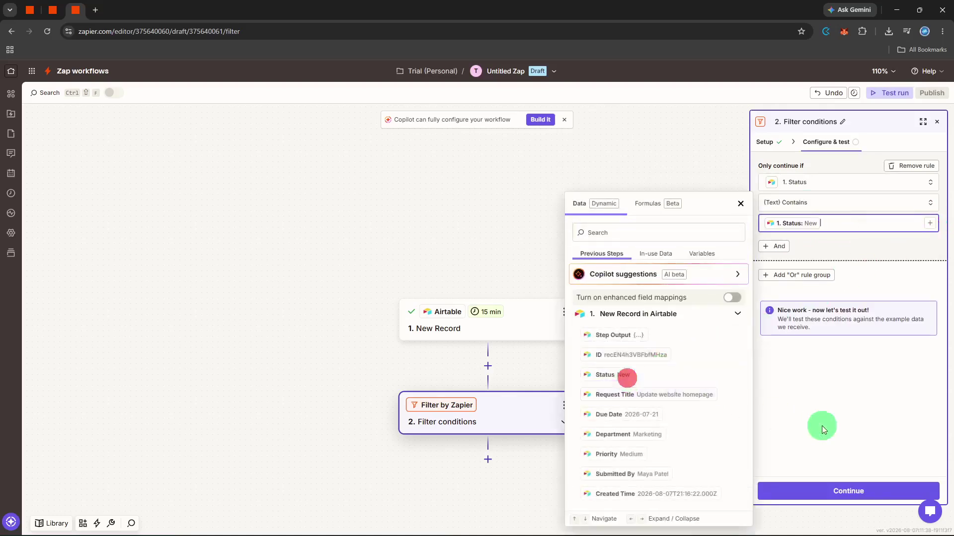
click(823, 426)
click(865, 222)
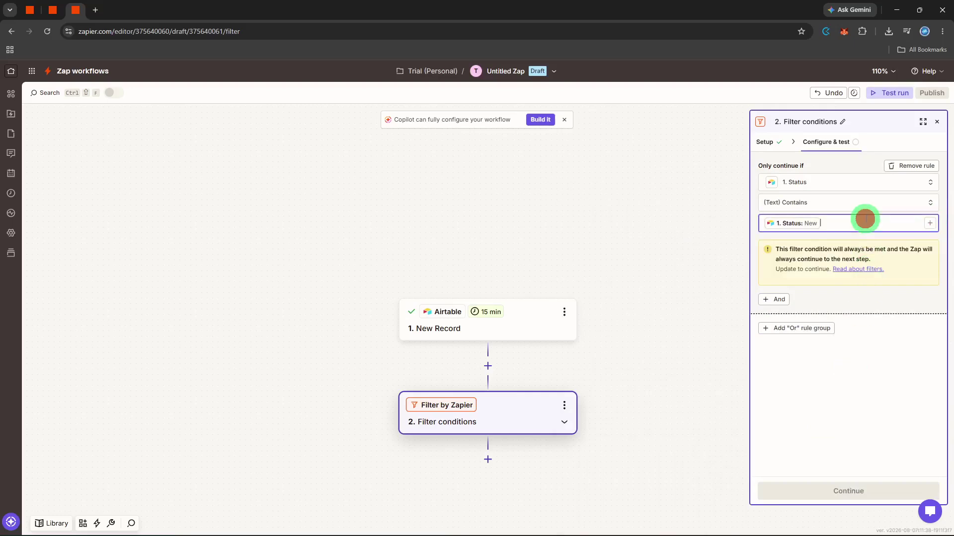
click(861, 424)
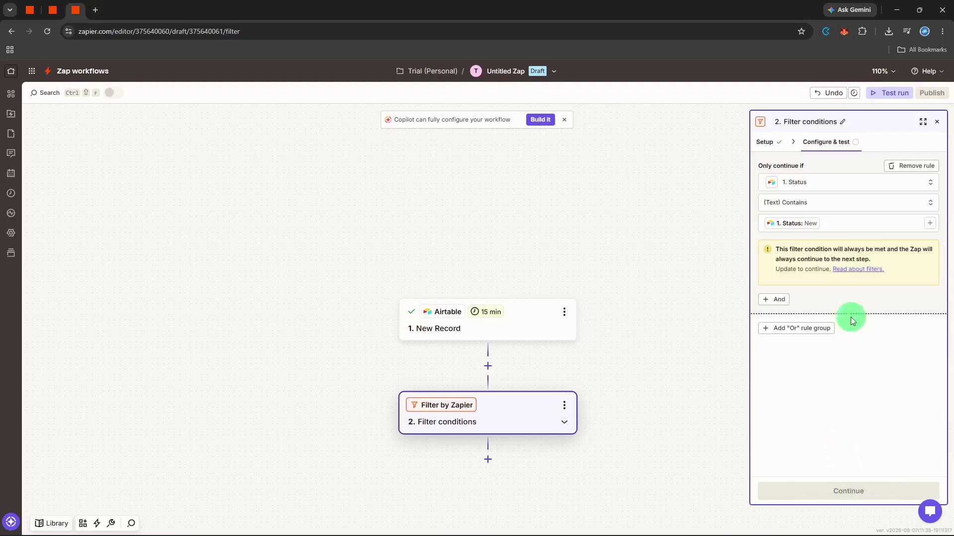
click(862, 201)
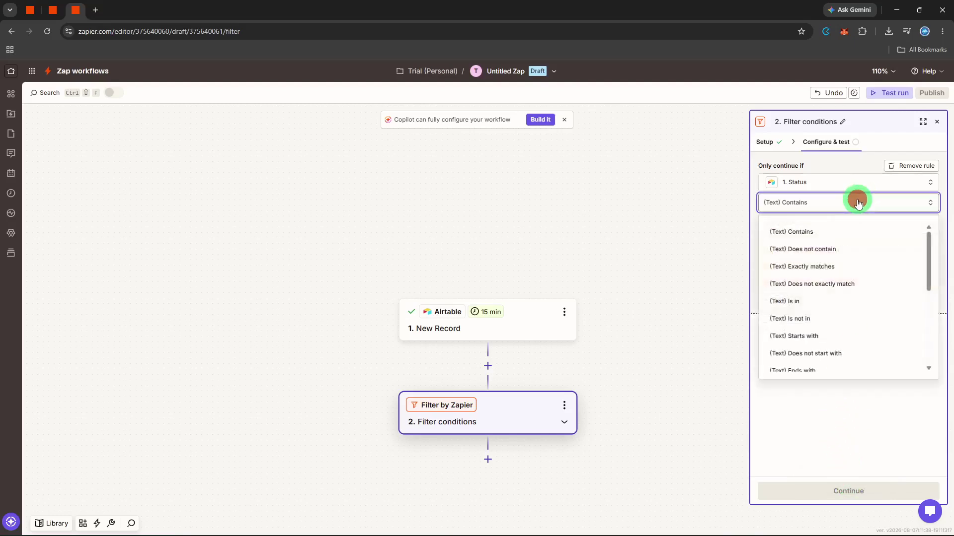
click(856, 198)
click(861, 403)
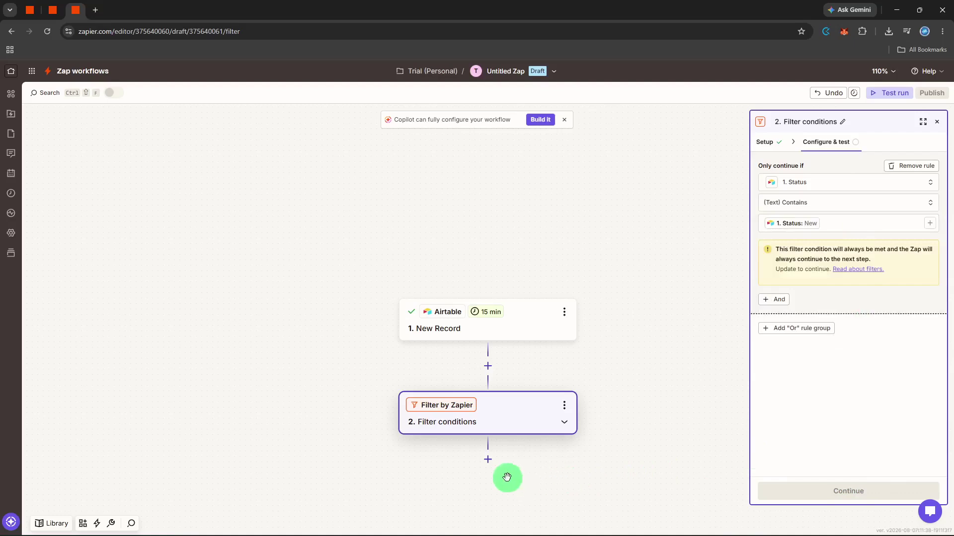
Step: Add a Paths step after the filter and insert a third branch, Path C
click(490, 461)
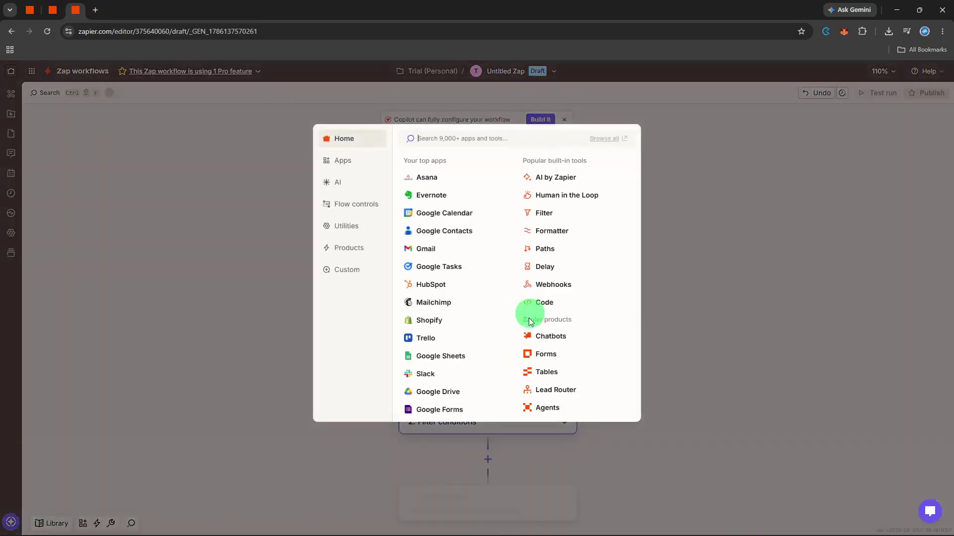
click(555, 248)
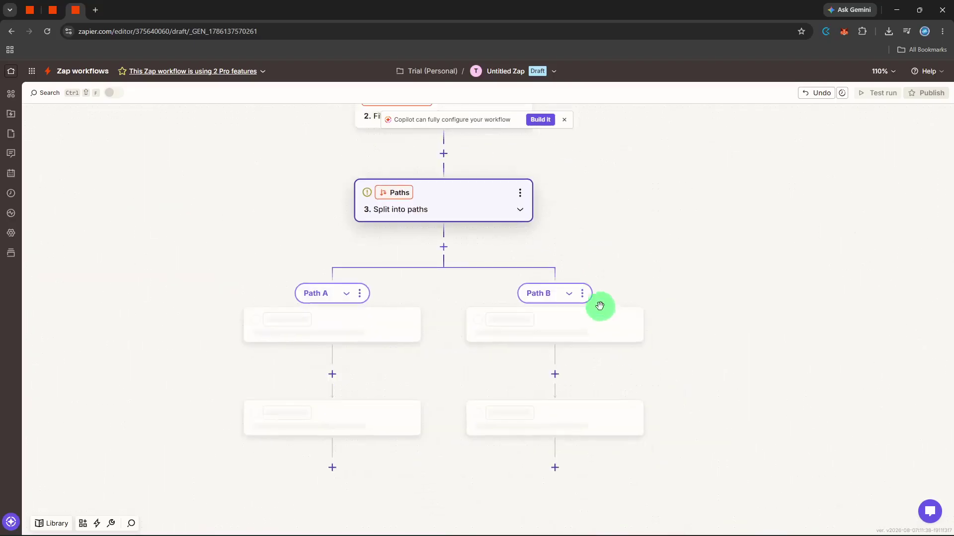
click(443, 247)
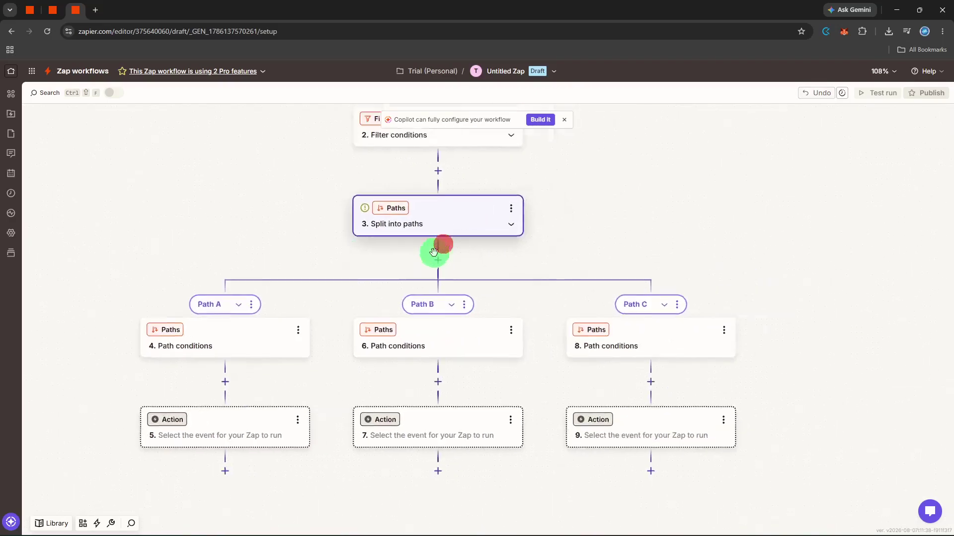
Step: Set Path A's custom rule to continue only if the Airtable Priority (Text) Exactly matches High
click(76, 366)
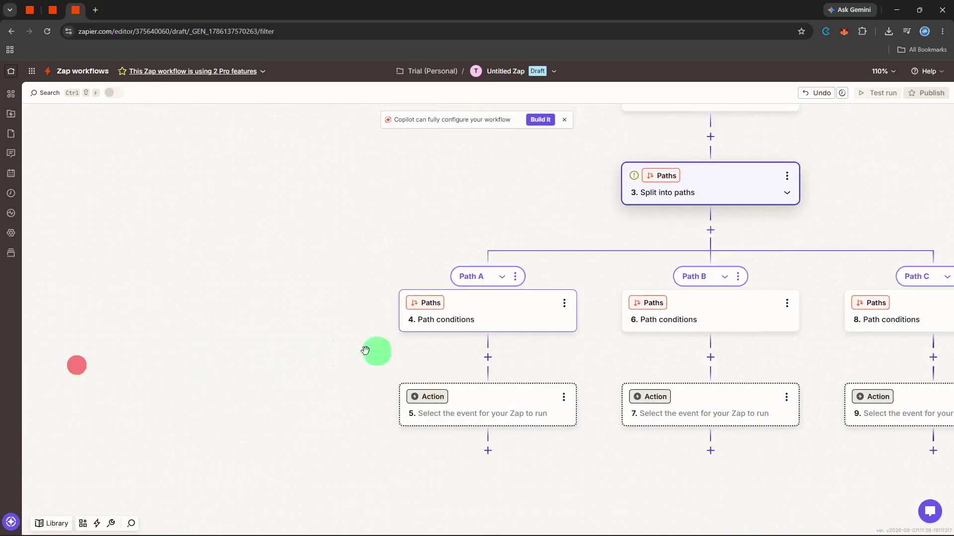
click(775, 191)
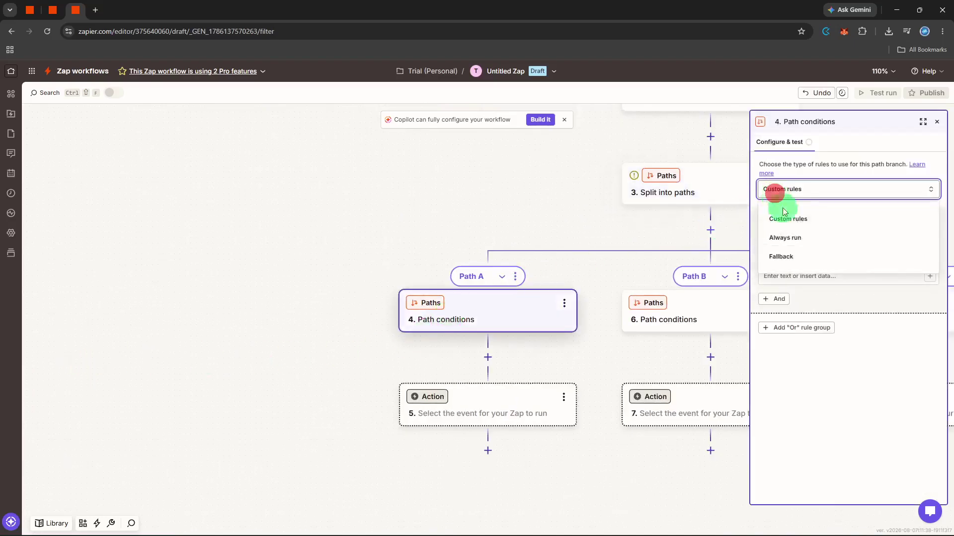
click(839, 356)
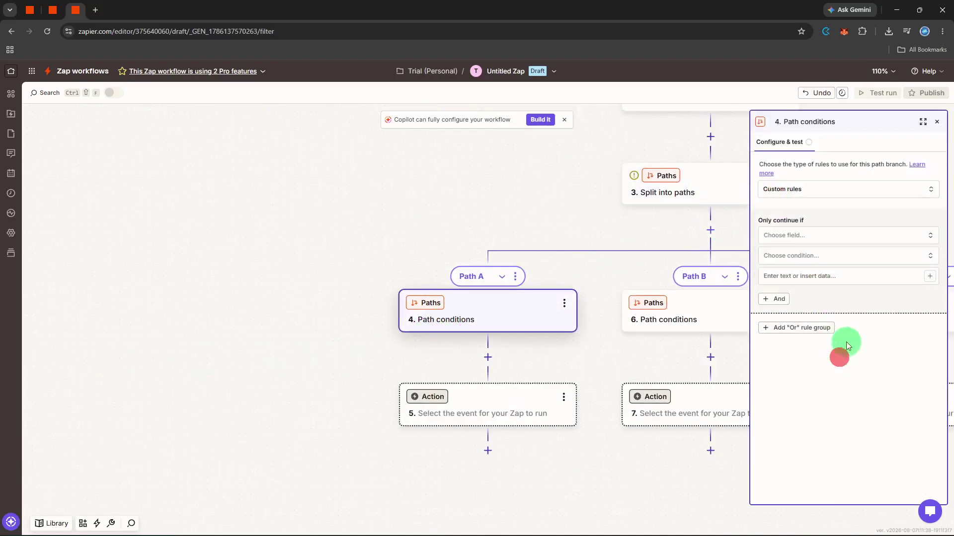
click(850, 245)
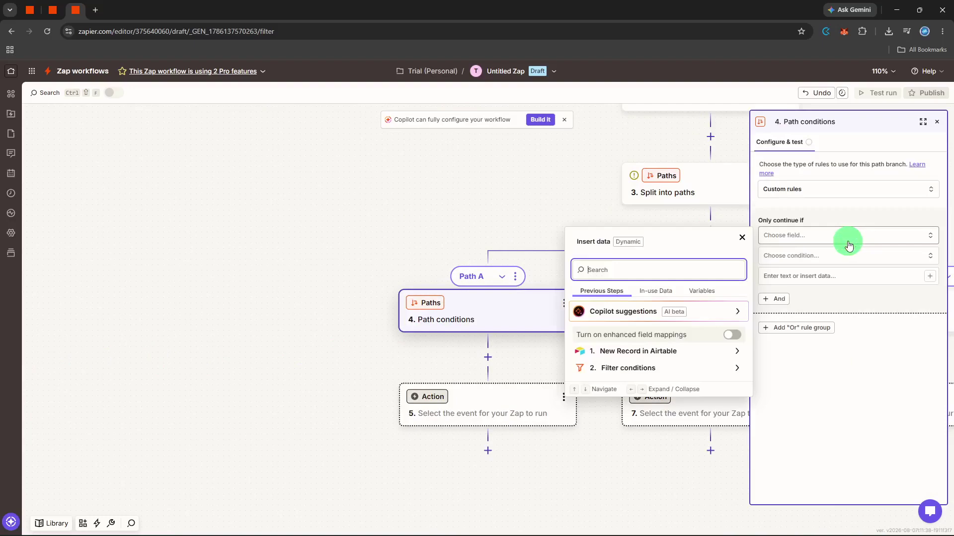
click(735, 354)
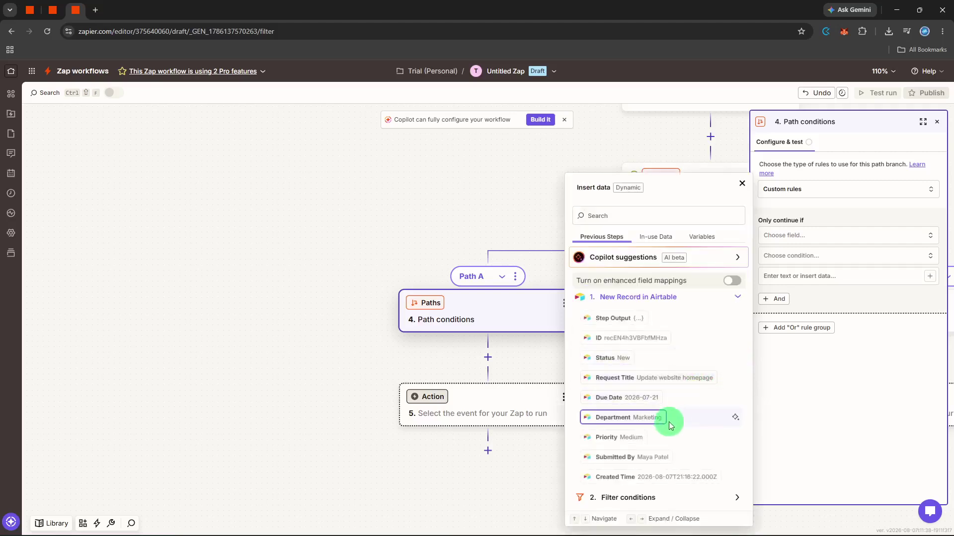
click(616, 436)
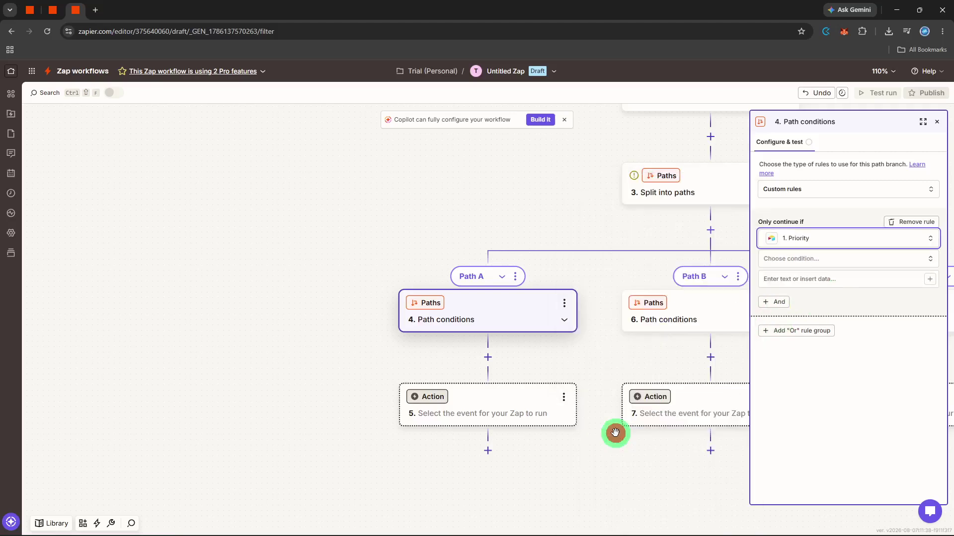
click(811, 261)
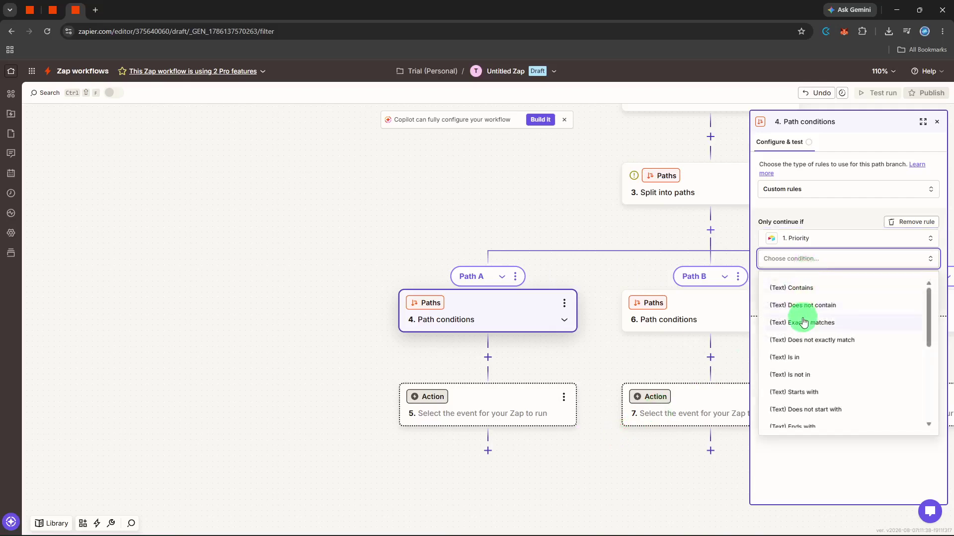
click(801, 321)
click(815, 280)
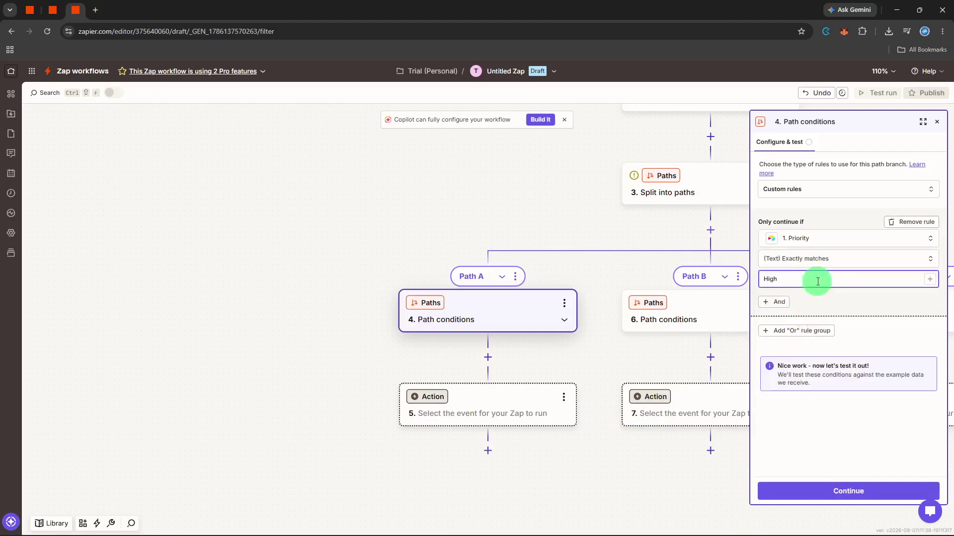
Step: Test Path A's Priority rule, retest it, and proceed past the path conditions
click(836, 492)
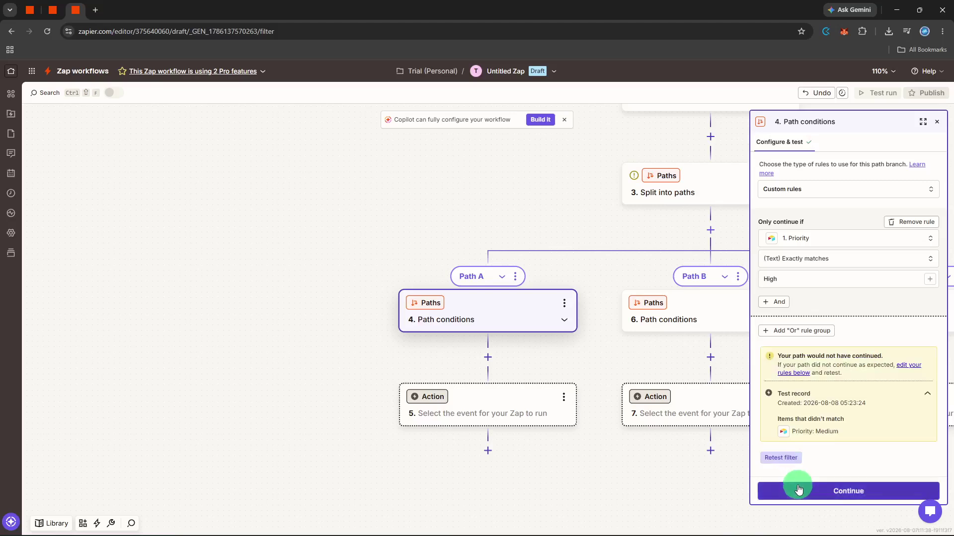
click(794, 460)
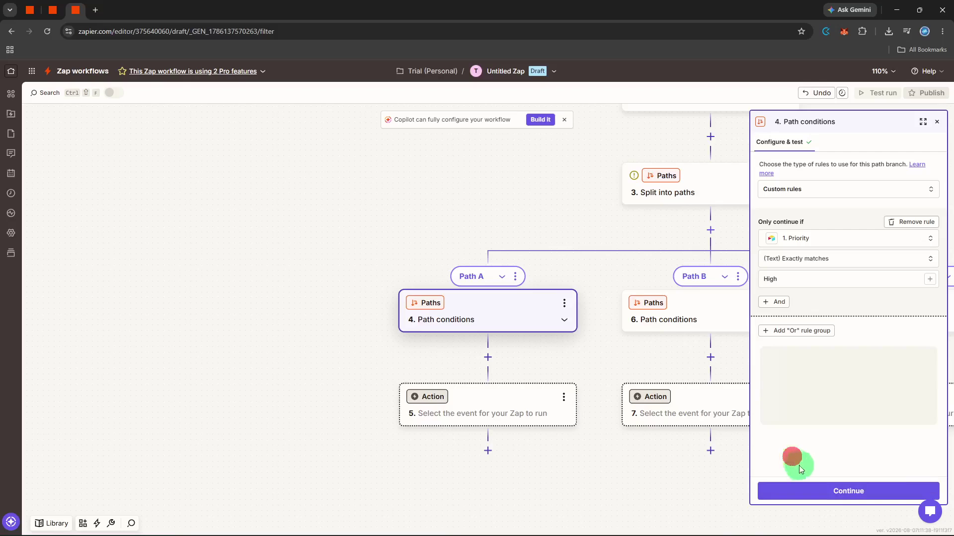
click(803, 491)
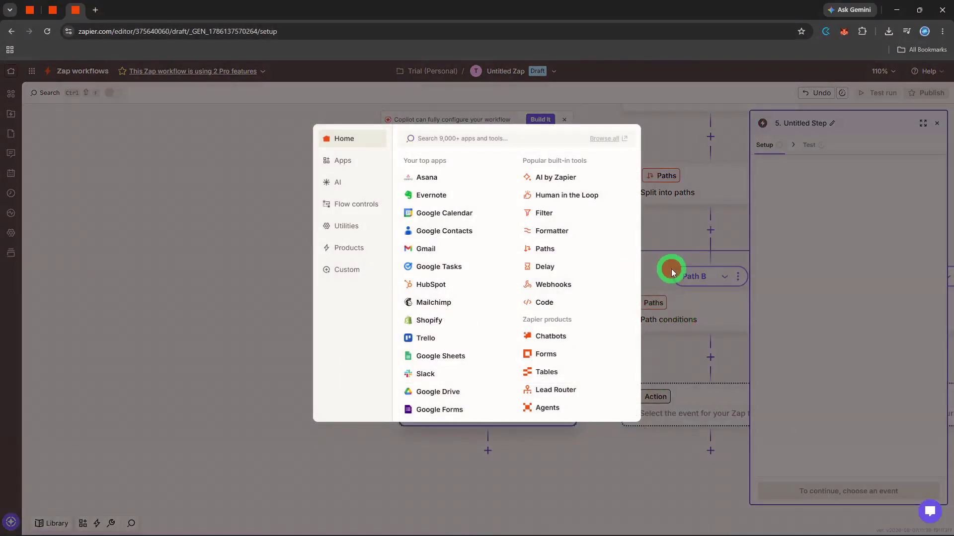
click(672, 269)
click(669, 309)
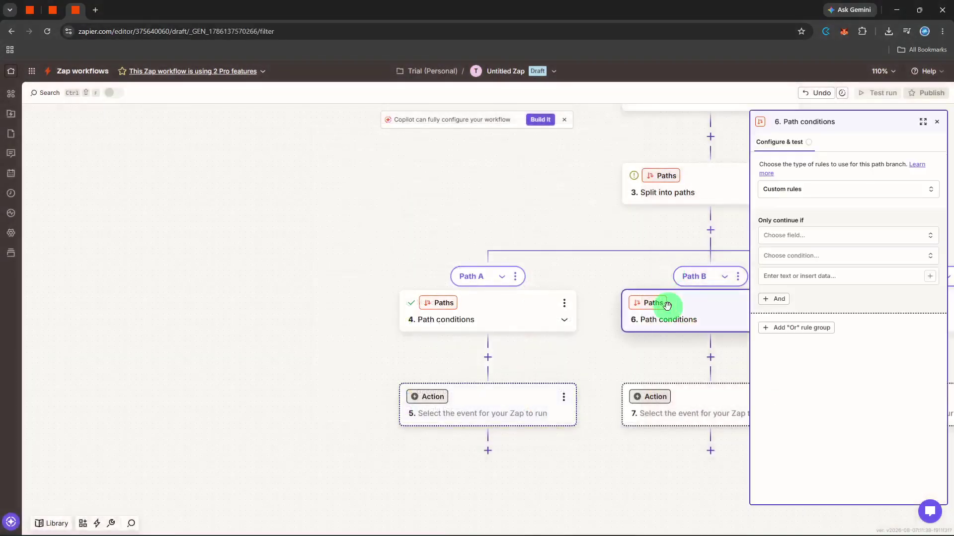
Step: Set Path A's action, step 5, to Slack with the Send Channel Message event and proceed to its configuration
click(548, 401)
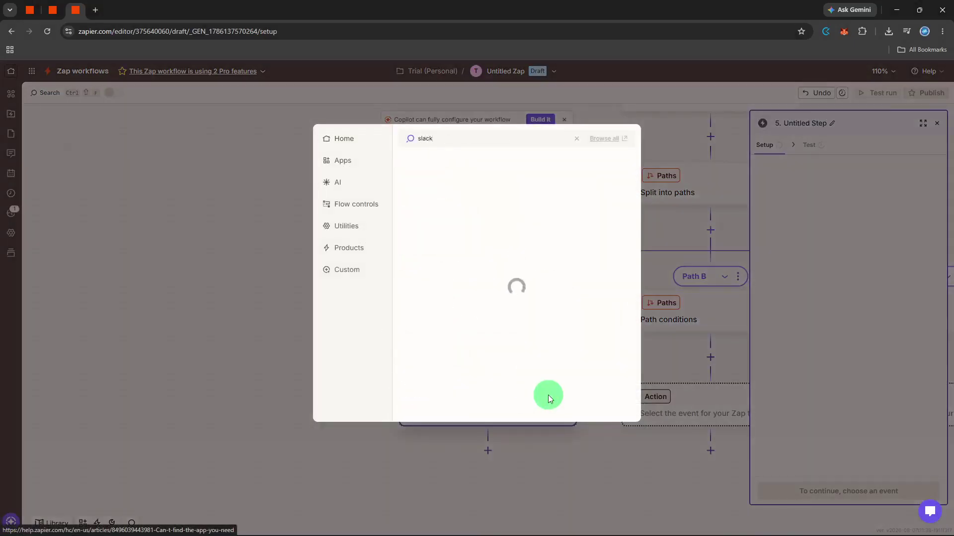
click(495, 162)
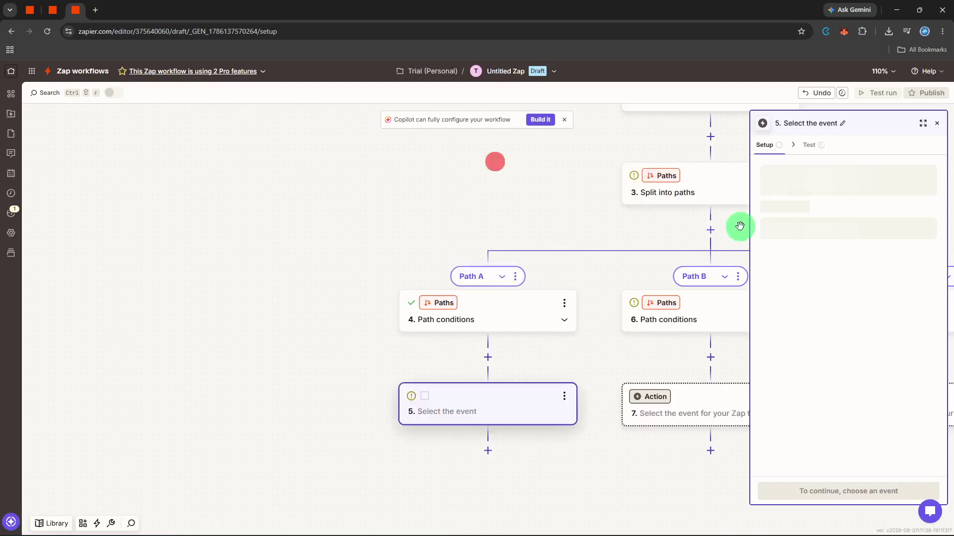
click(785, 225)
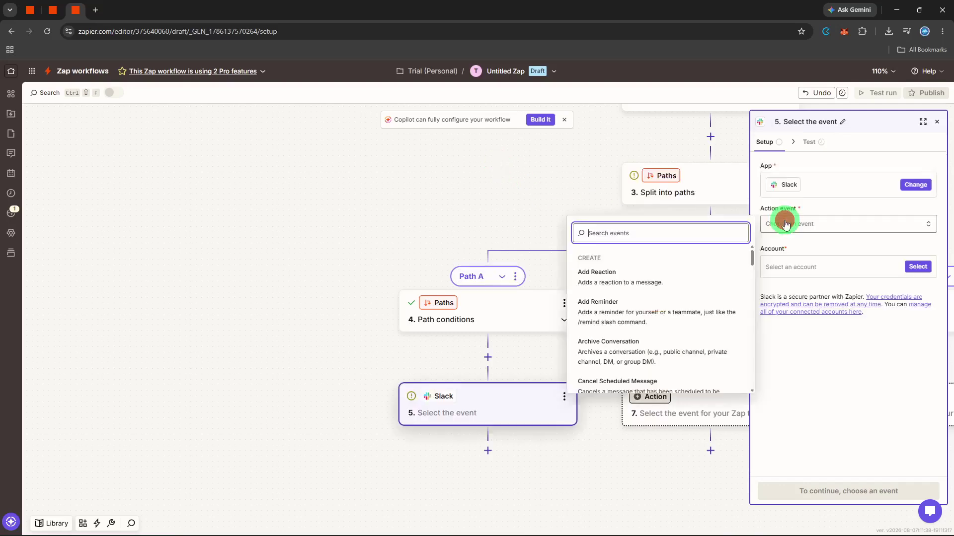
text(se)
click(647, 341)
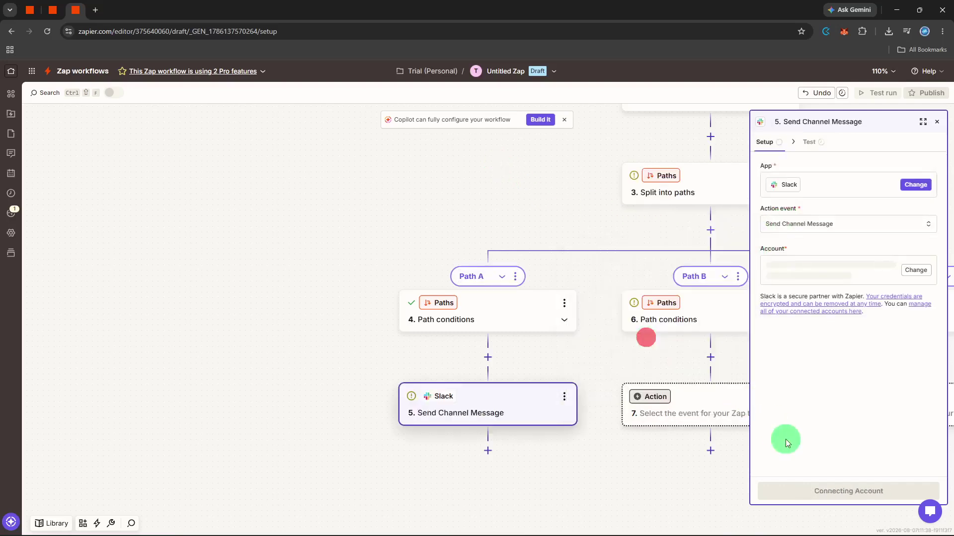
click(809, 484)
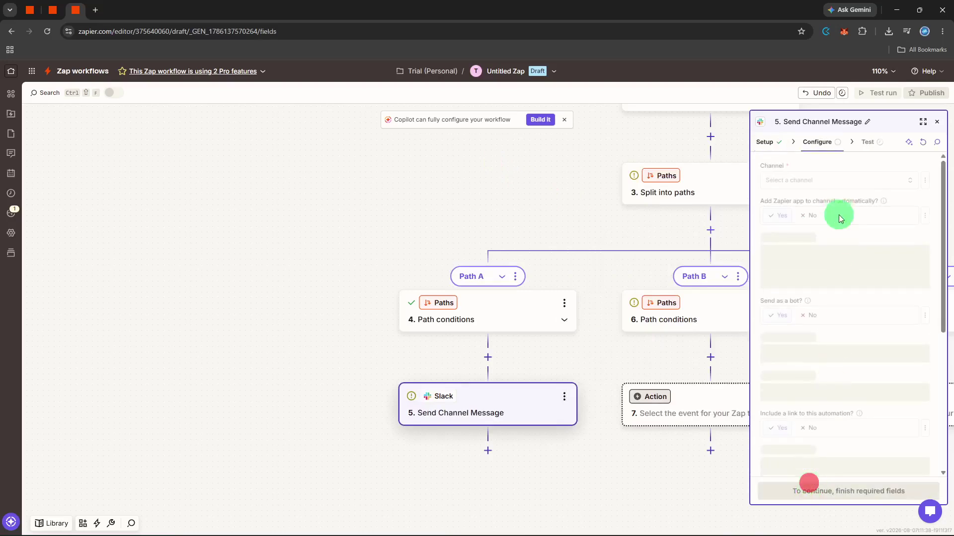
Step: Configure Path A's Slack message with channel content-approvals and message text "New High request", and test the step
click(838, 184)
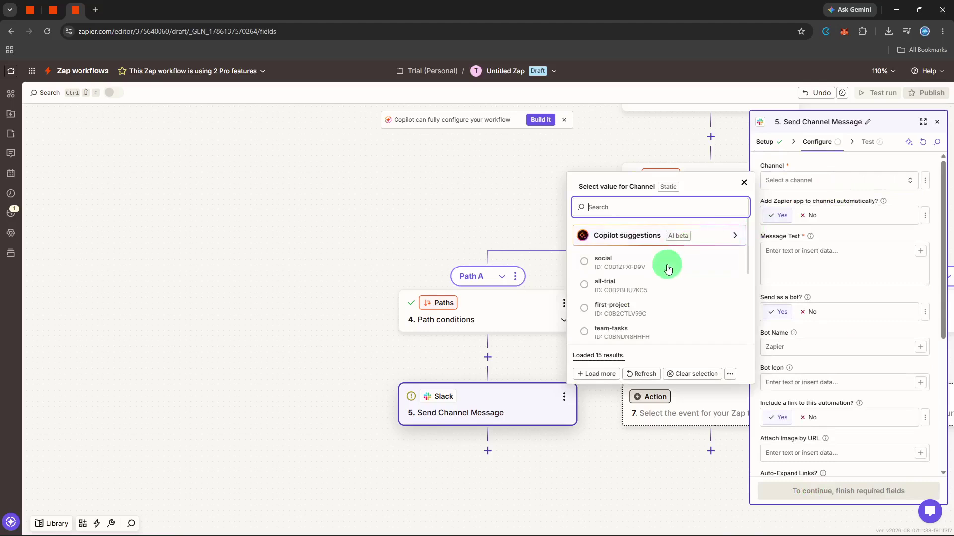
scroll(668, 278, down, 5)
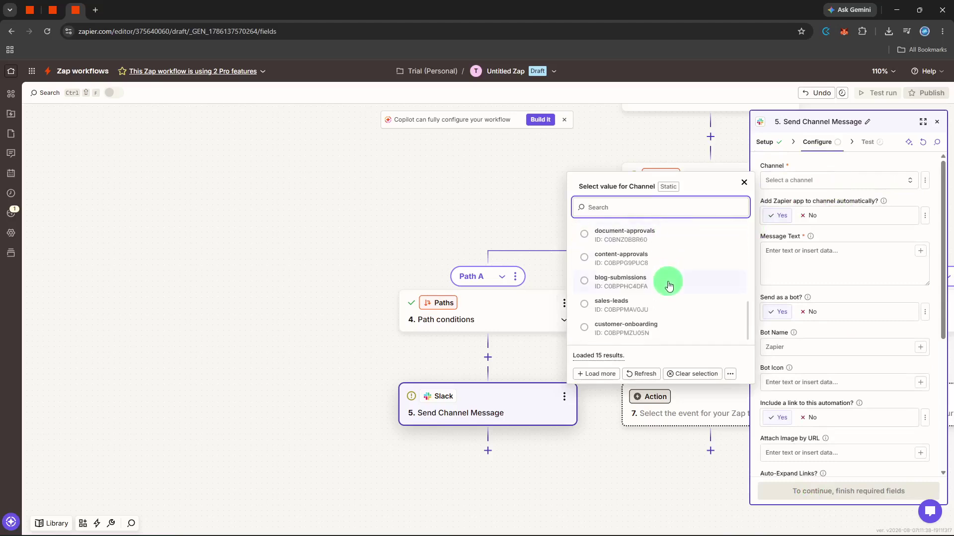
click(694, 265)
click(854, 280)
text(N)
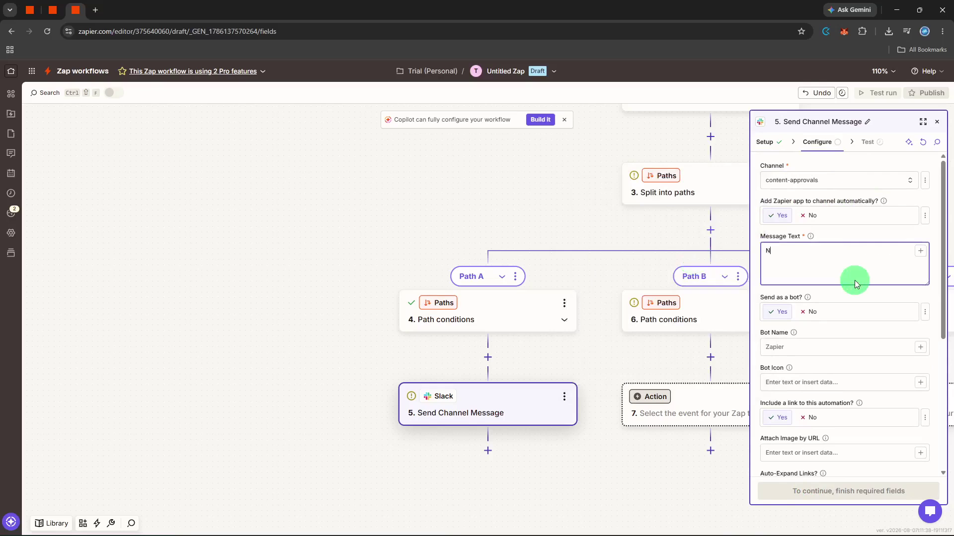
text(ew High request)
click(854, 280)
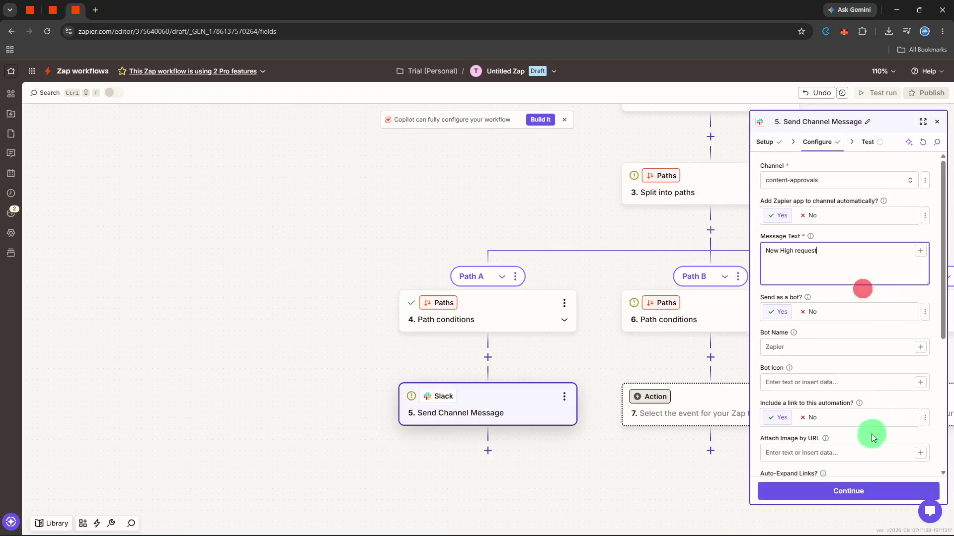
click(851, 490)
click(863, 489)
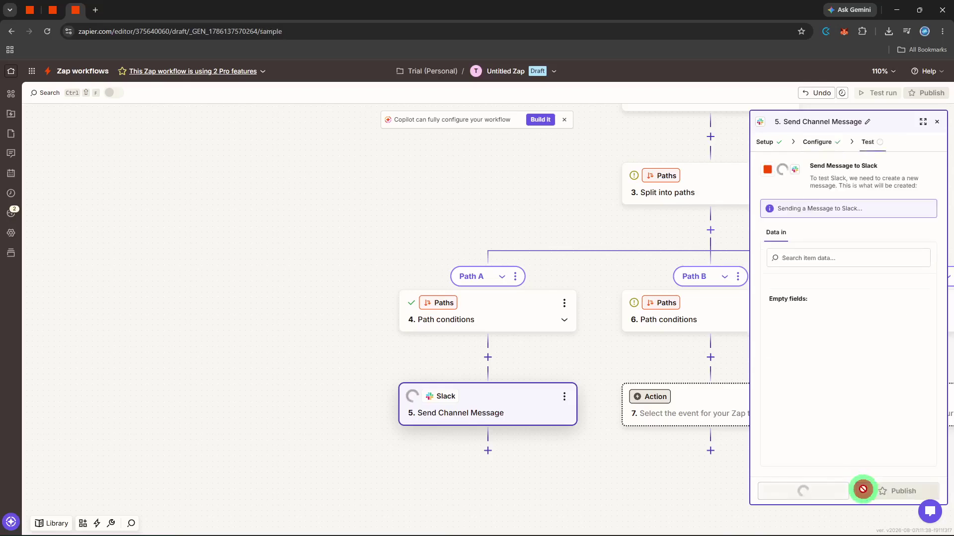
Step: Set Path B's custom rule to continue only if the Airtable Priority (Text) Exactly matches Medium, and test it
click(692, 321)
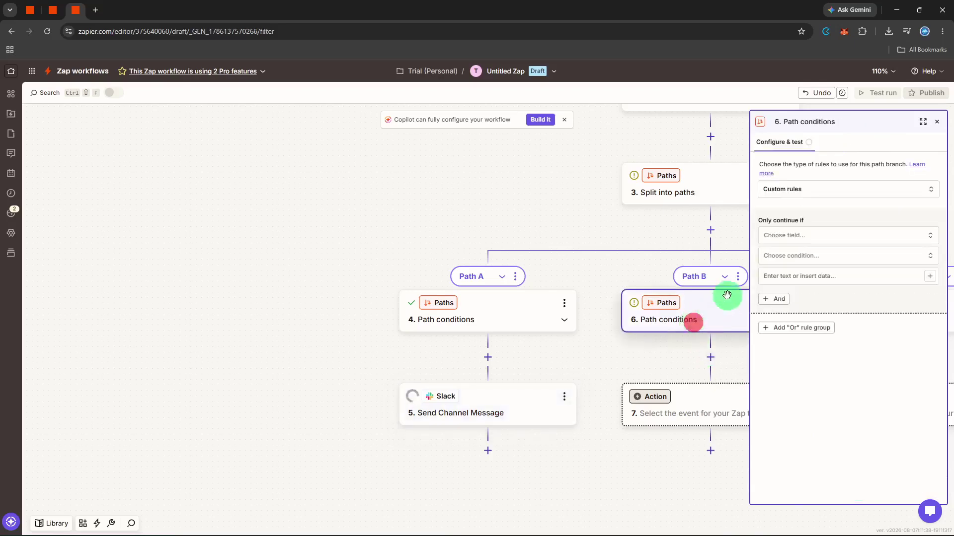
click(799, 239)
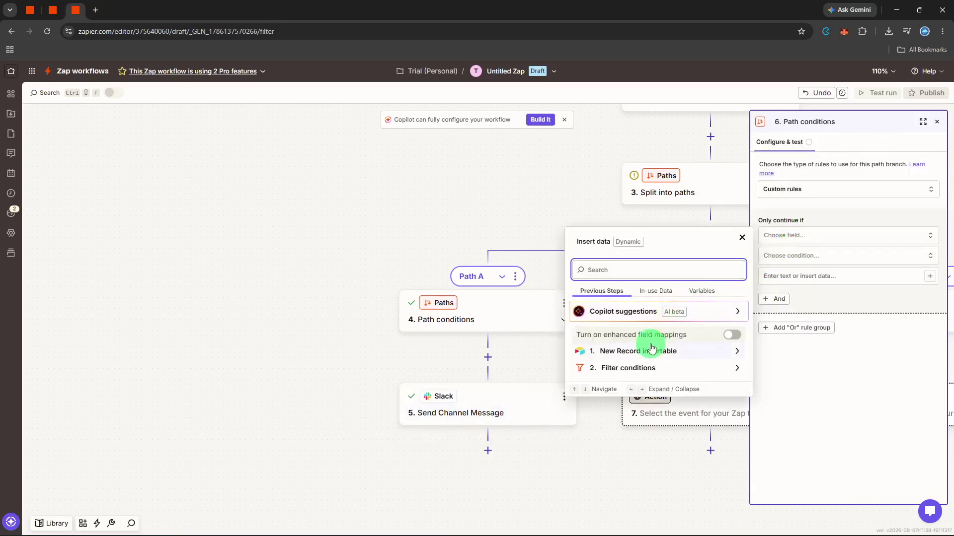
click(651, 348)
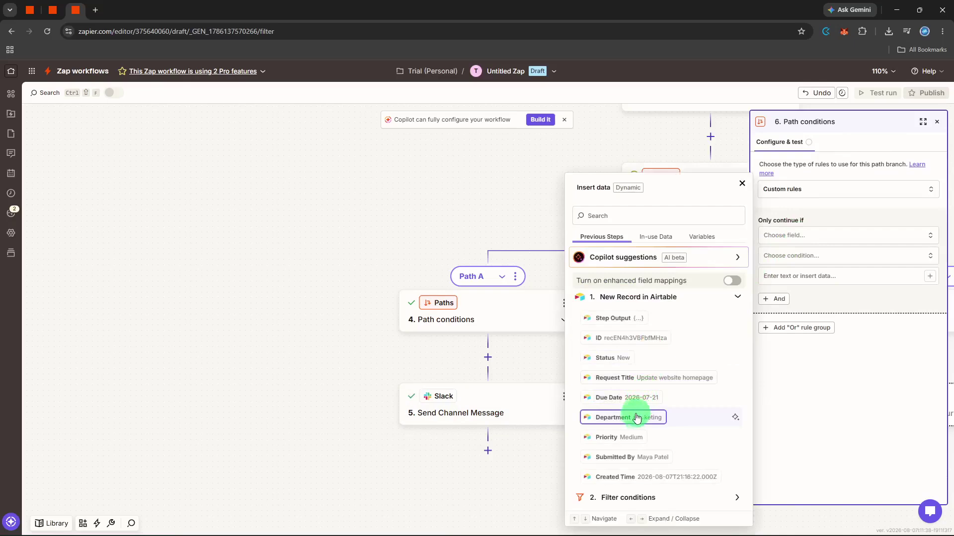
click(629, 436)
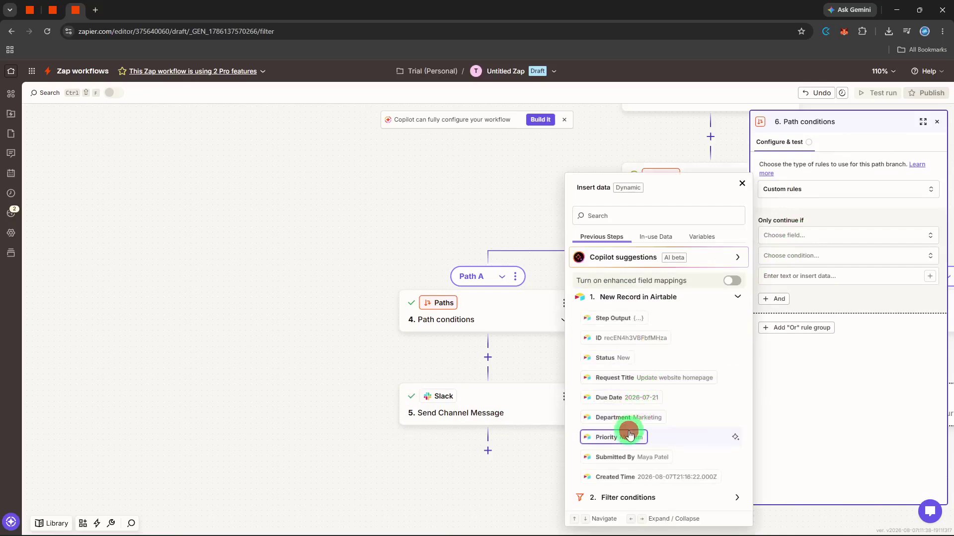
click(817, 263)
click(794, 320)
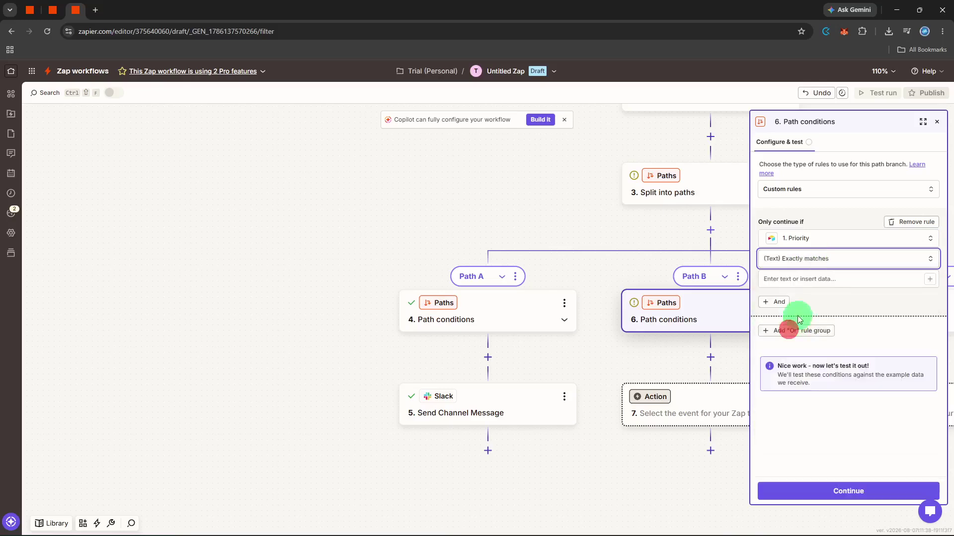
click(811, 280)
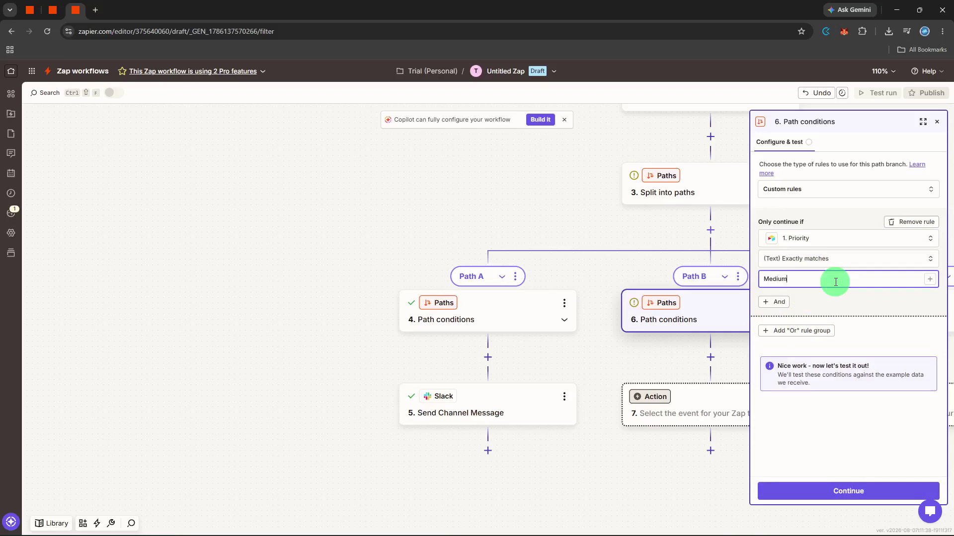
click(835, 410)
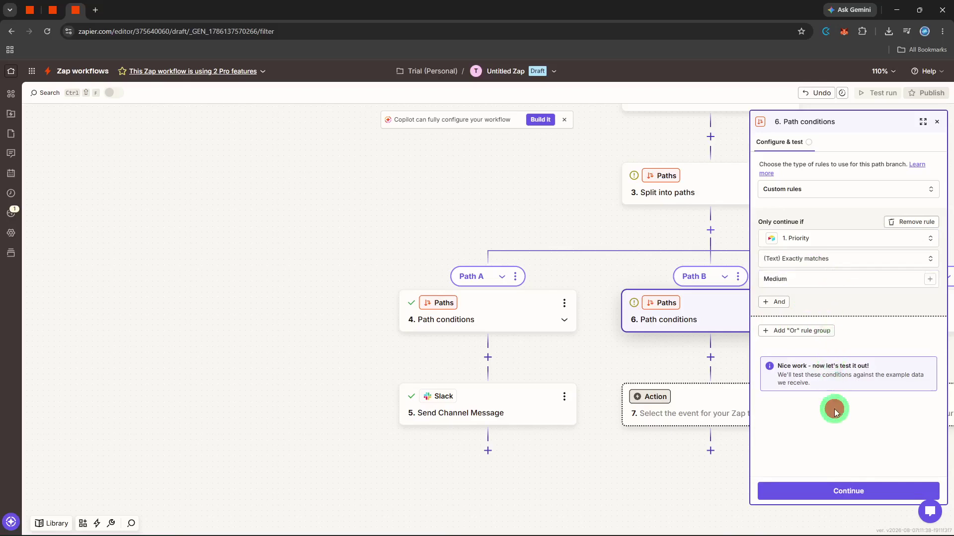
click(838, 488)
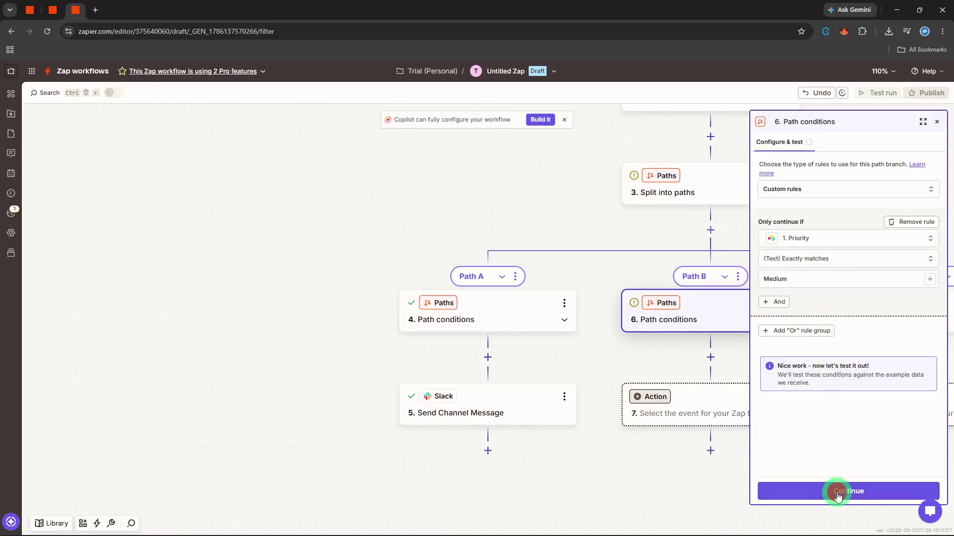
Step: Set Path B's action, step 7, to Slack with the Send Channel Message event and proceed to its configuration
click(669, 416)
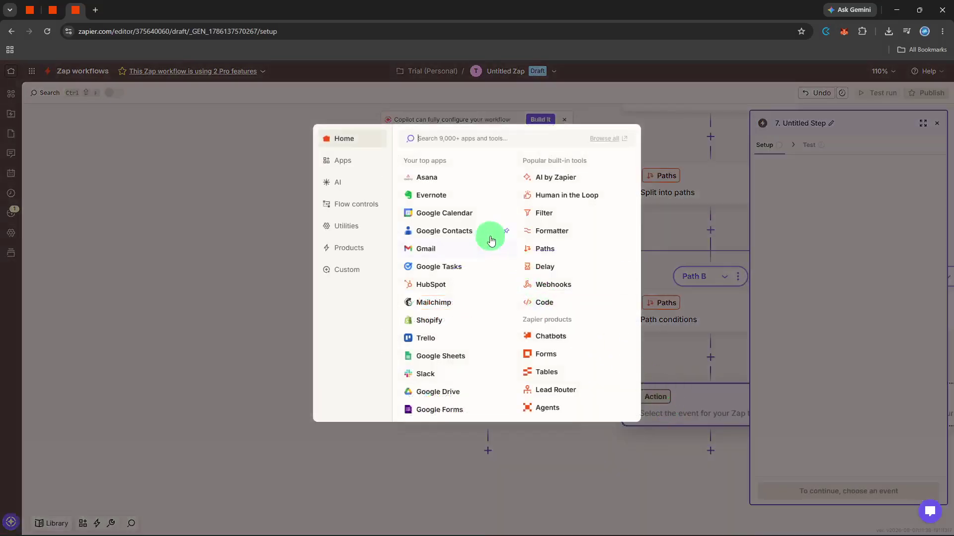
text(slack)
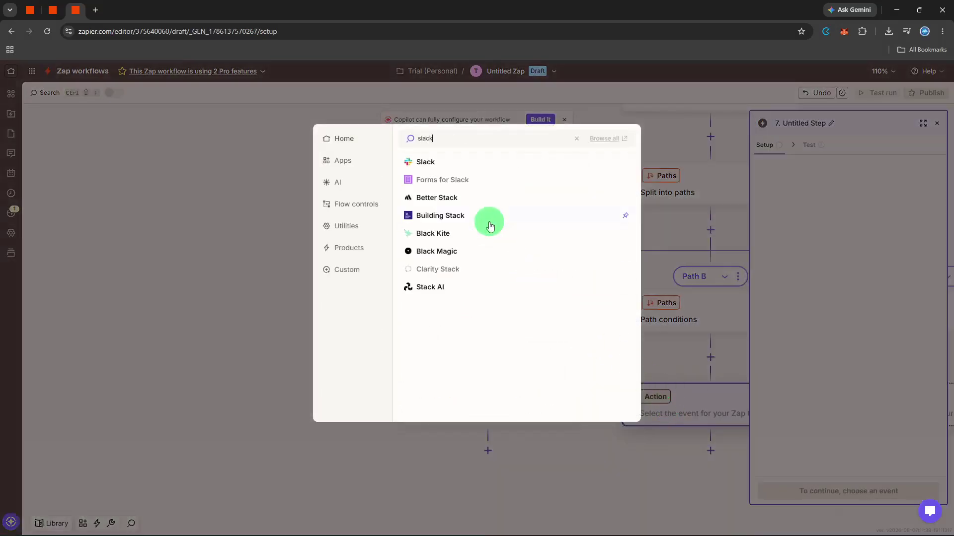
click(477, 167)
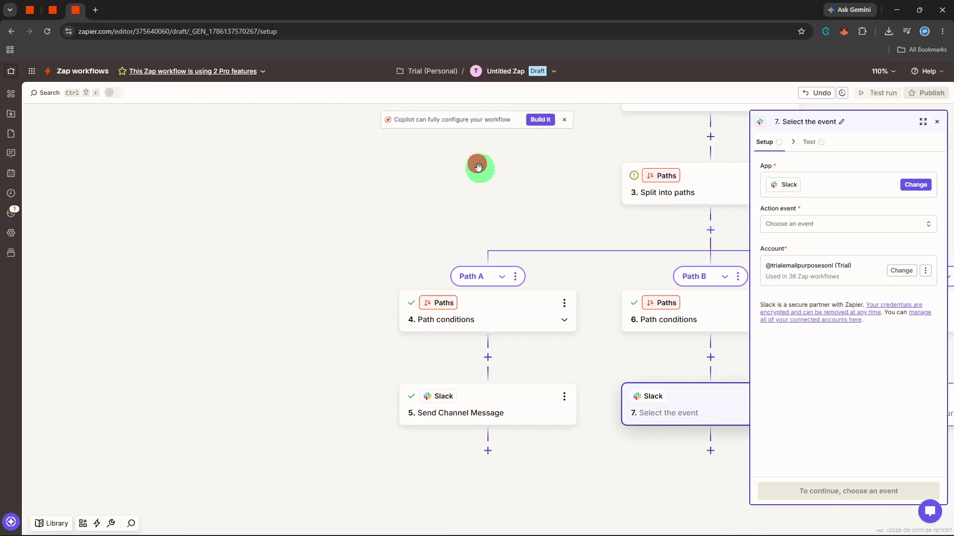
click(815, 227)
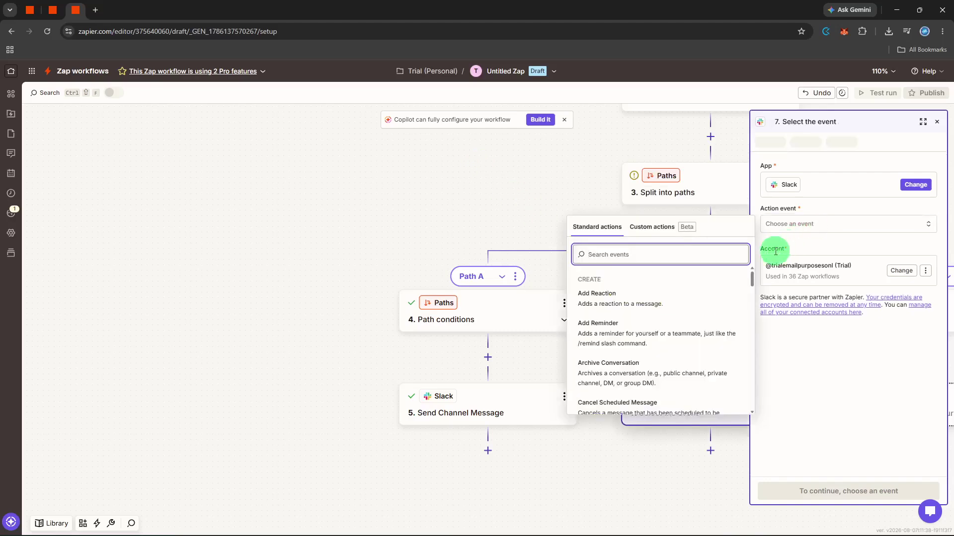
text(se)
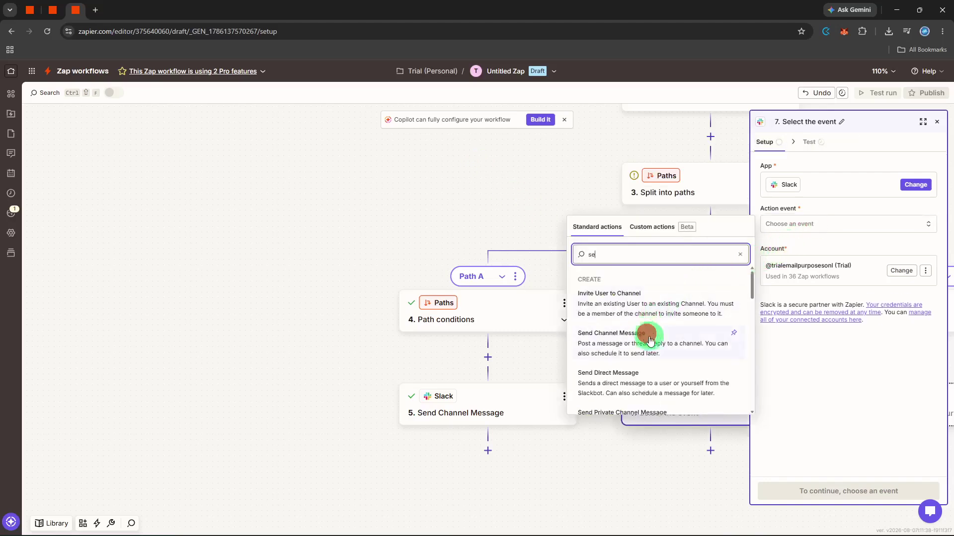
click(647, 335)
click(811, 491)
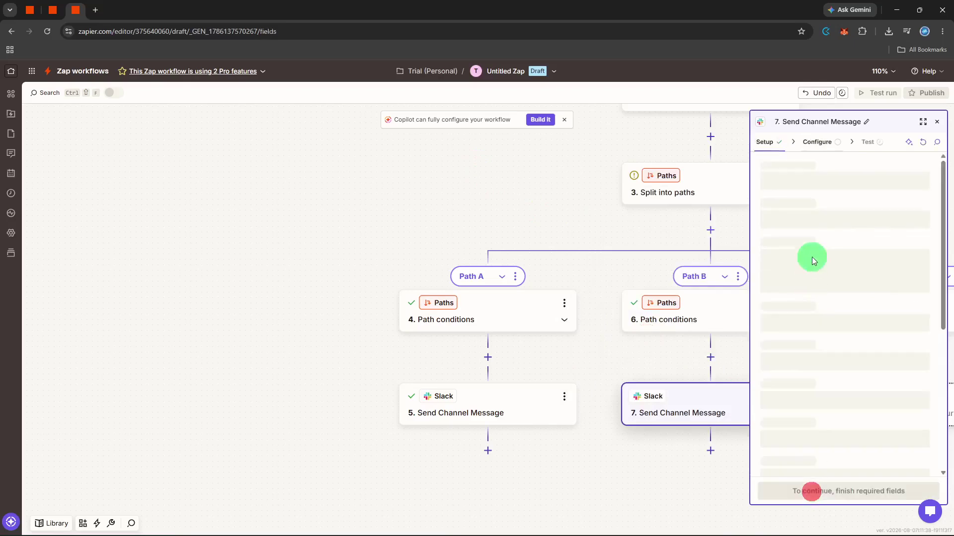
Step: Configure Path B's Slack message with channel first-project and message text "Medium", test the step, and close its settings
click(825, 186)
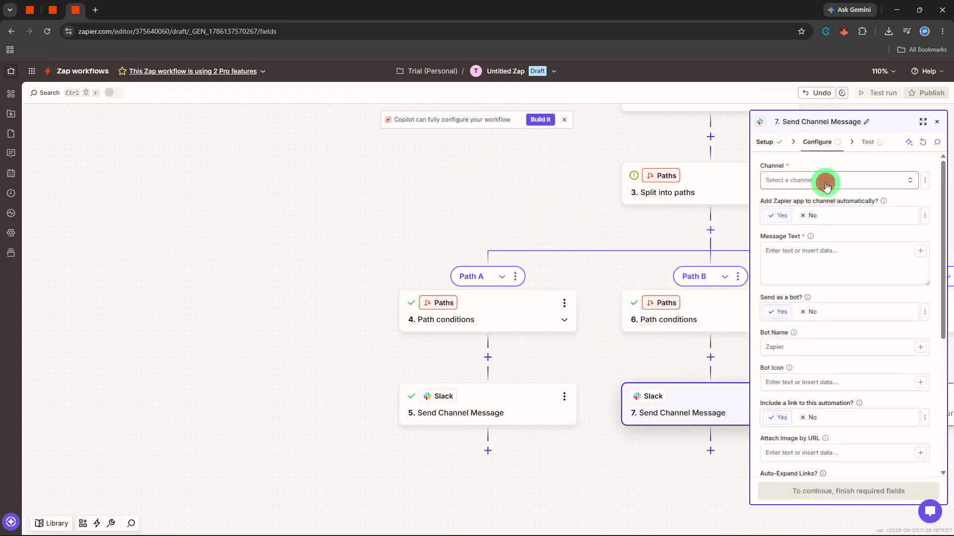
click(673, 300)
click(794, 253)
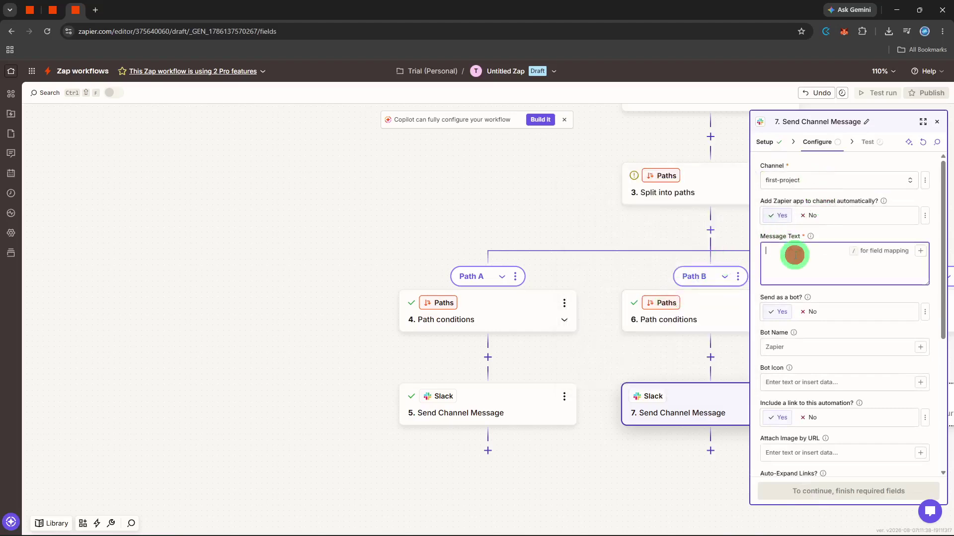
text(Medium)
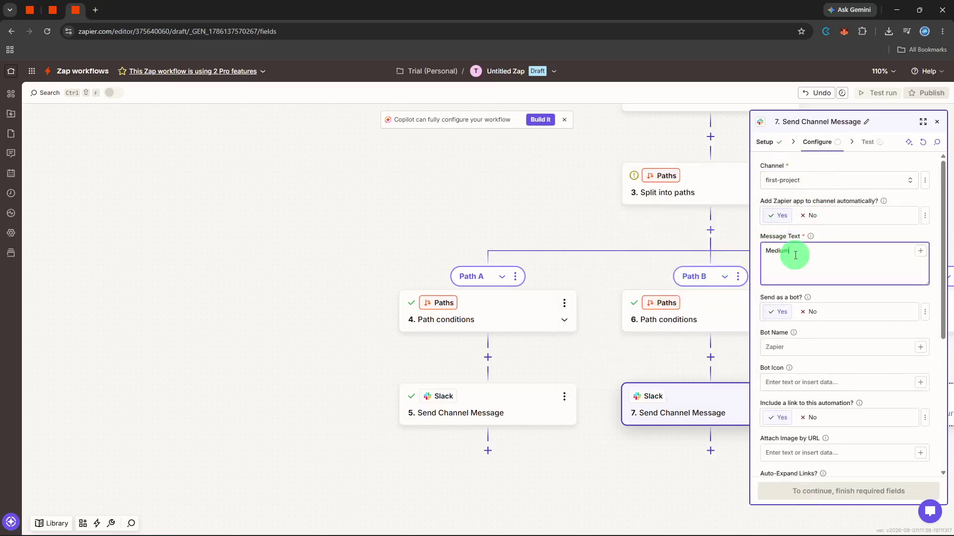
click(847, 299)
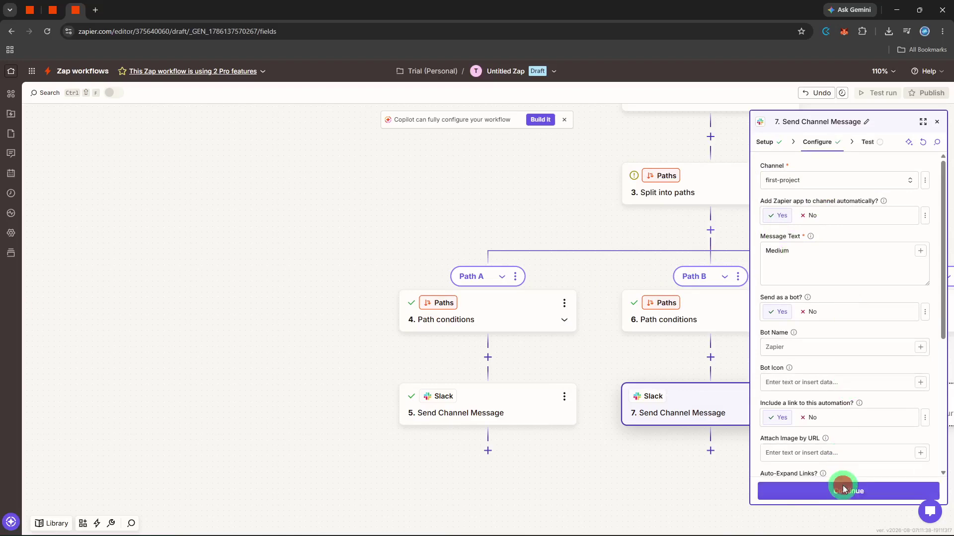
click(843, 485)
click(890, 492)
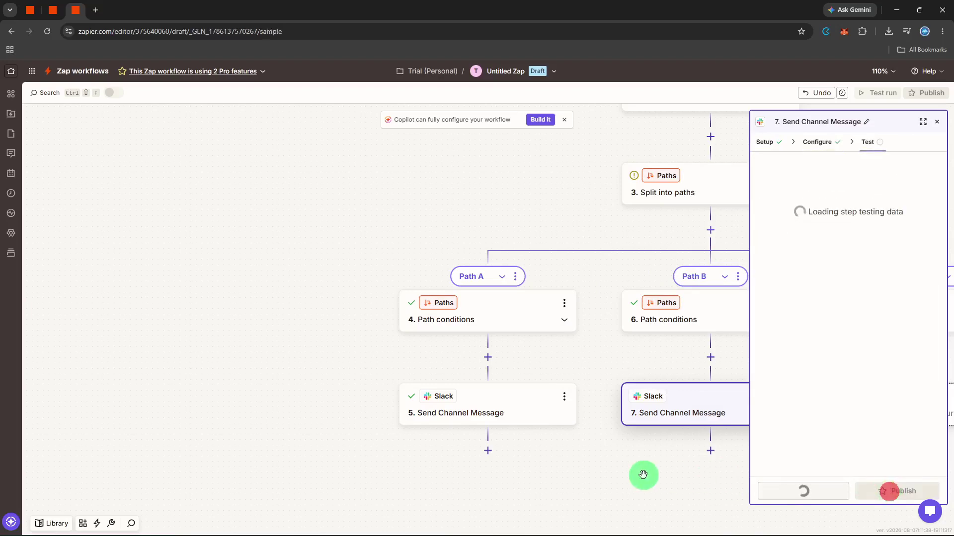
click(936, 122)
Step: Set Path C's custom rule to continue only if the Airtable Priority (Text) Exactly matches Low, and test and retest it
click(873, 327)
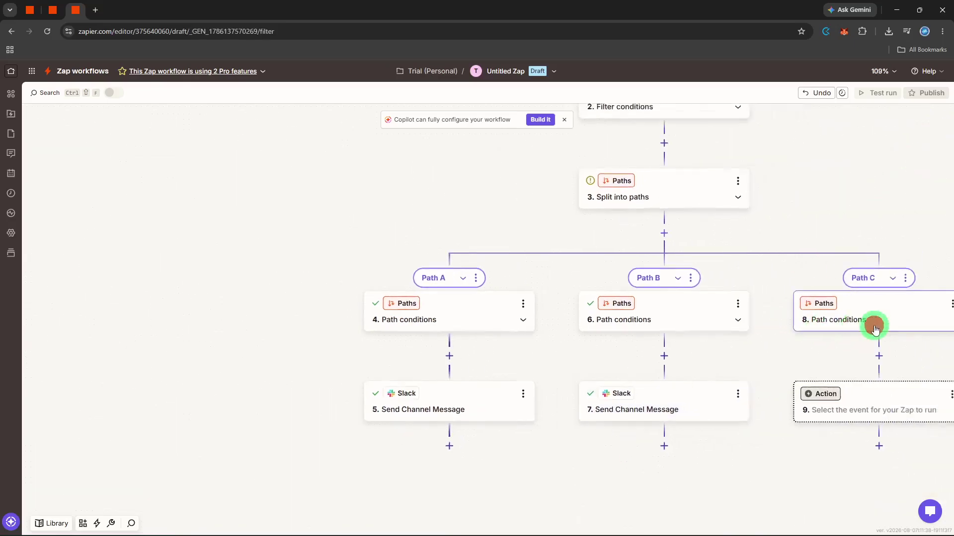
click(775, 237)
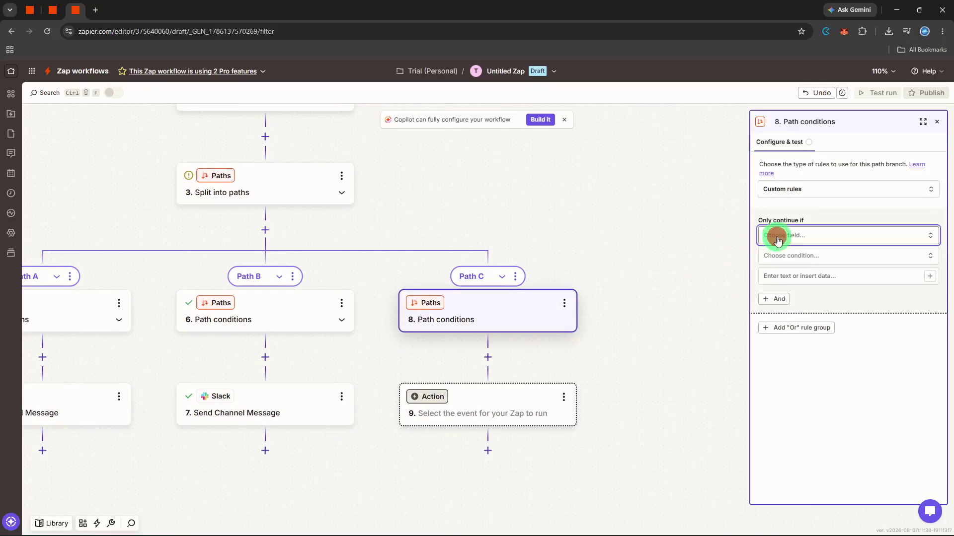
click(671, 348)
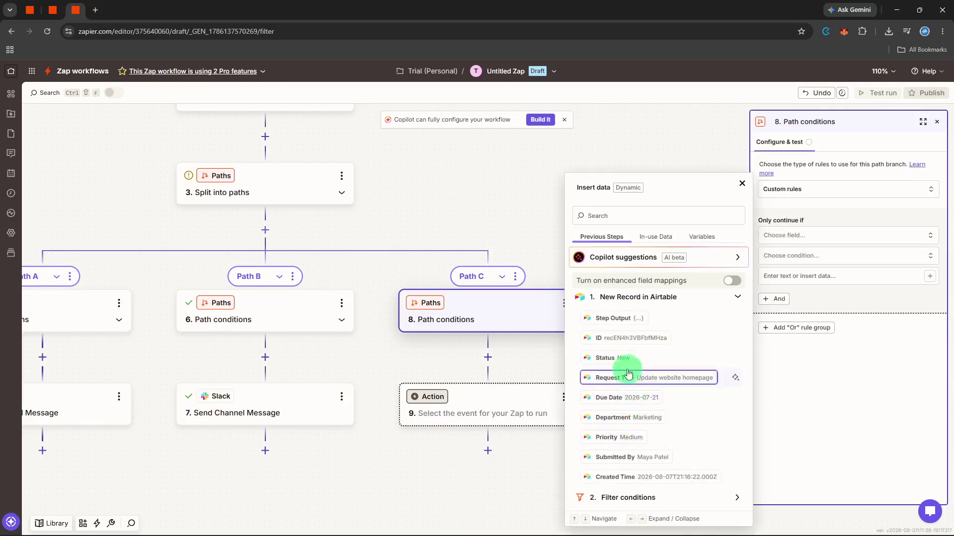
click(625, 438)
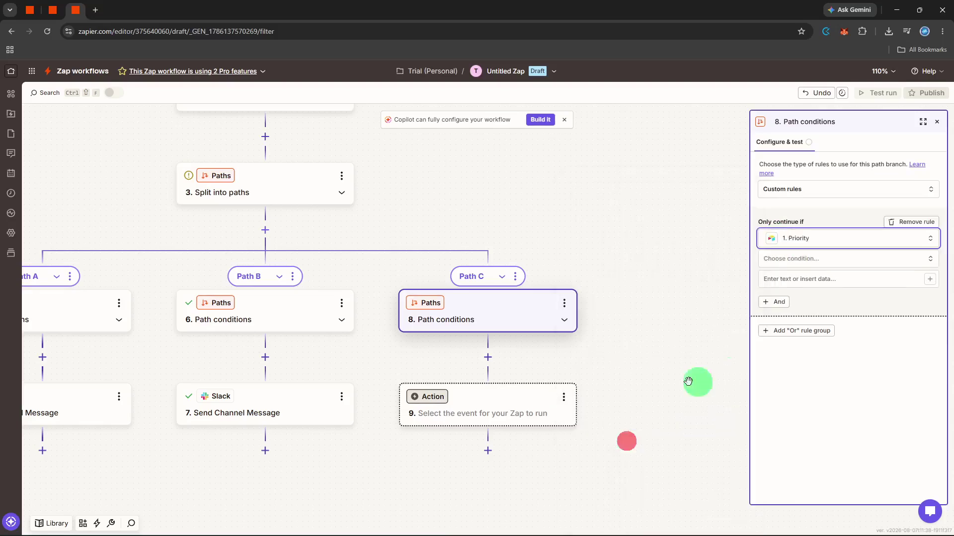
click(797, 259)
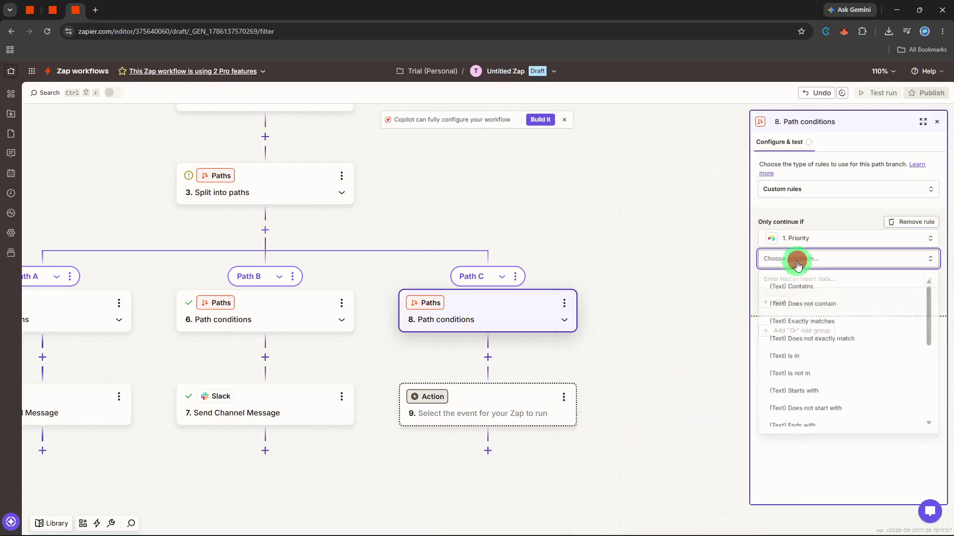
click(785, 323)
click(797, 284)
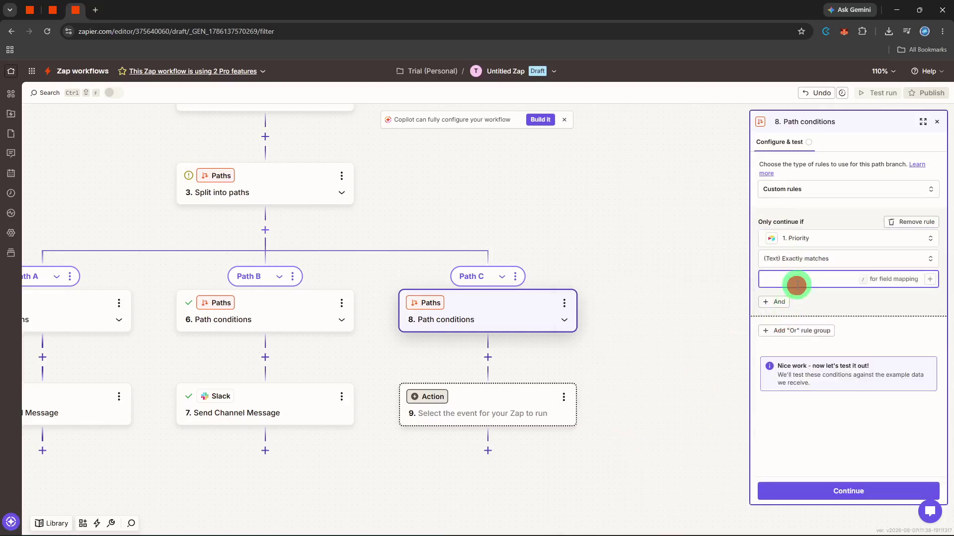
text(Low)
click(846, 417)
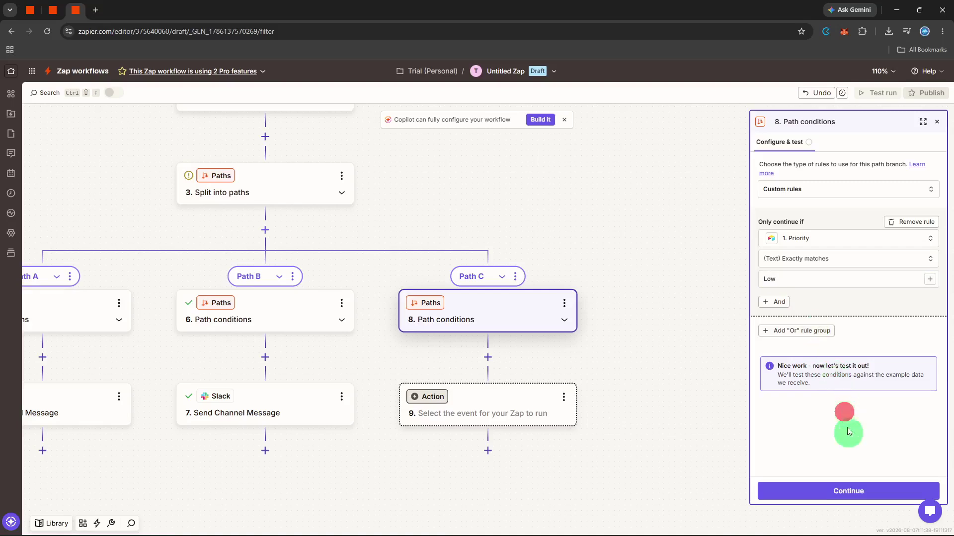
click(848, 489)
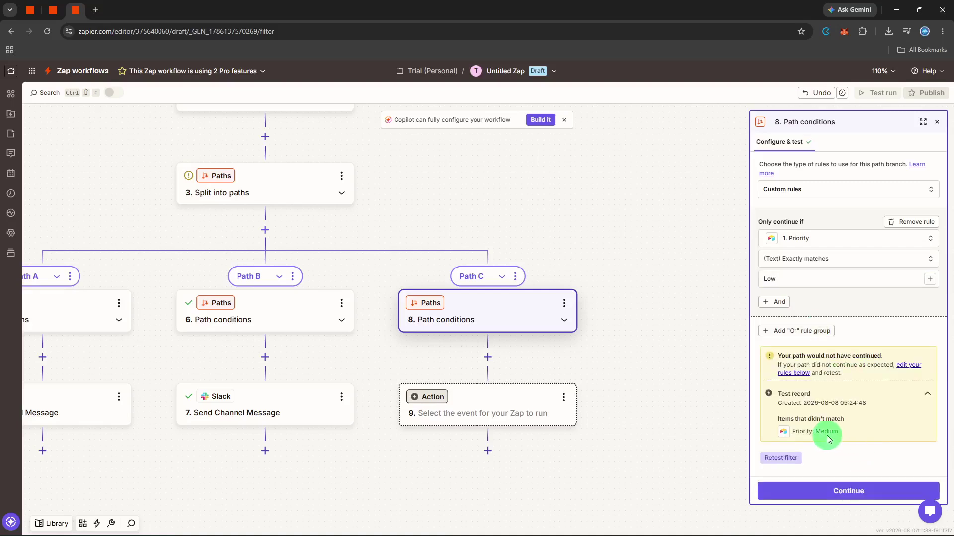
click(790, 458)
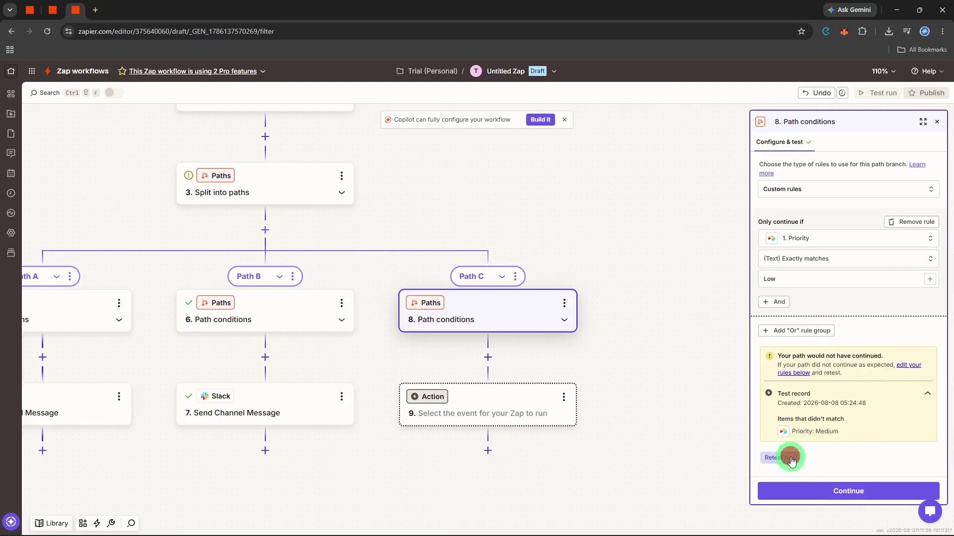
click(828, 484)
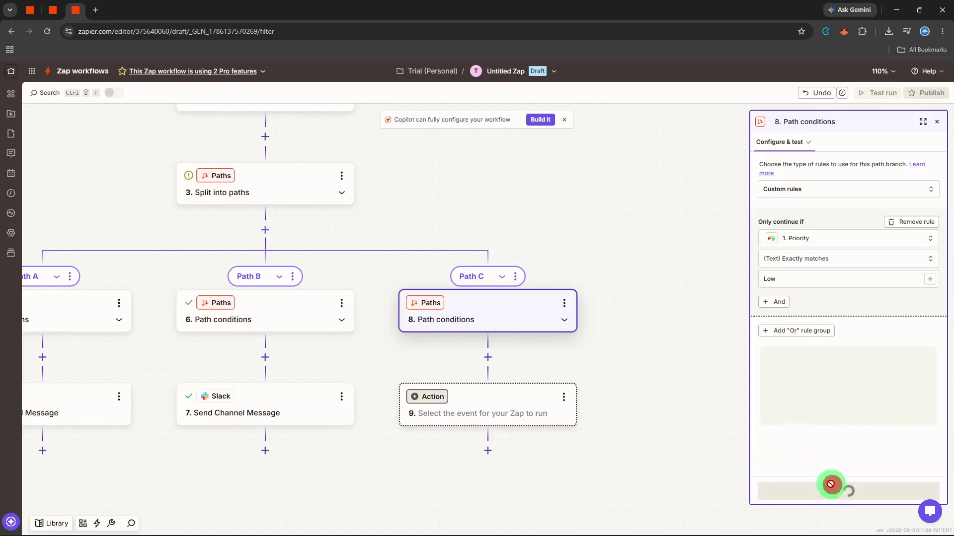
Step: Set Path C's action, step 9, to Slack with the Send Channel Message event and proceed to its configuration
click(542, 411)
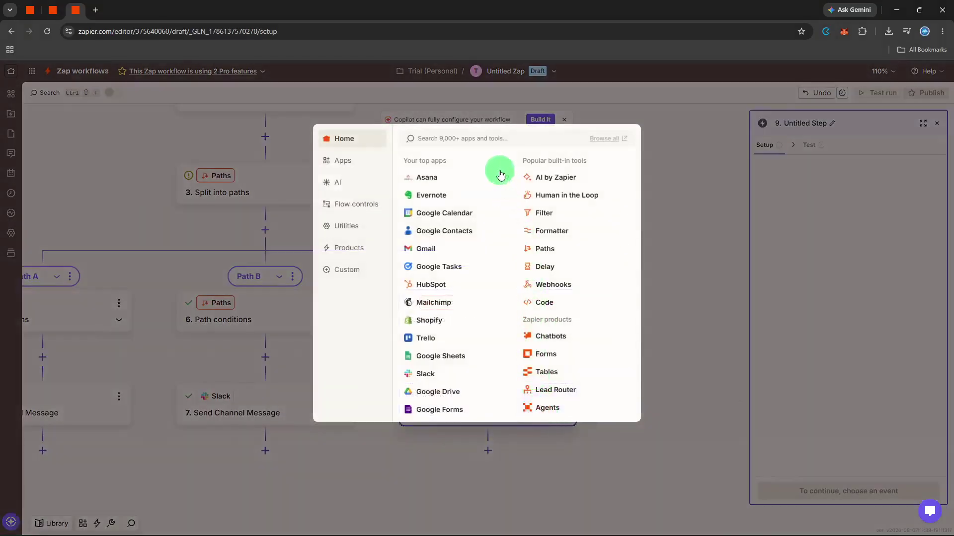
click(501, 143)
text(slack)
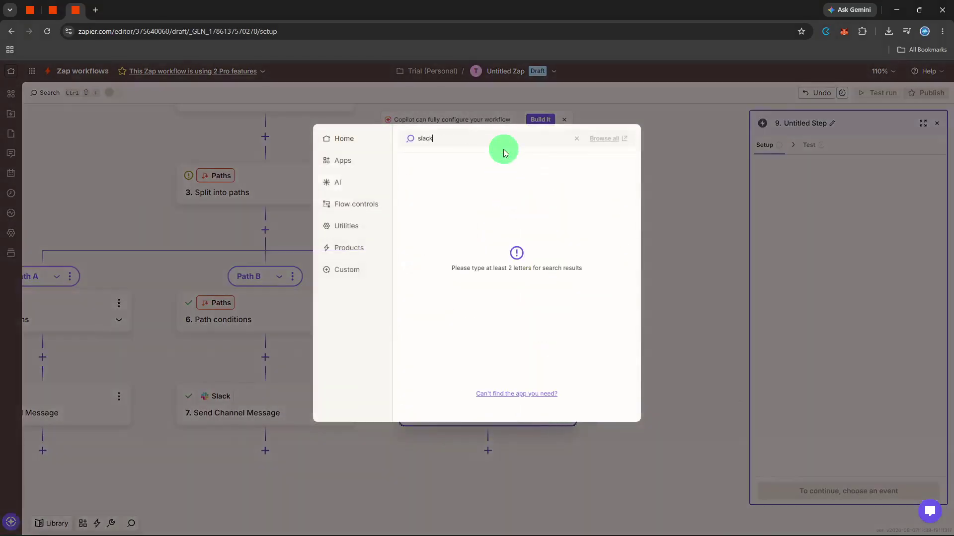
click(496, 160)
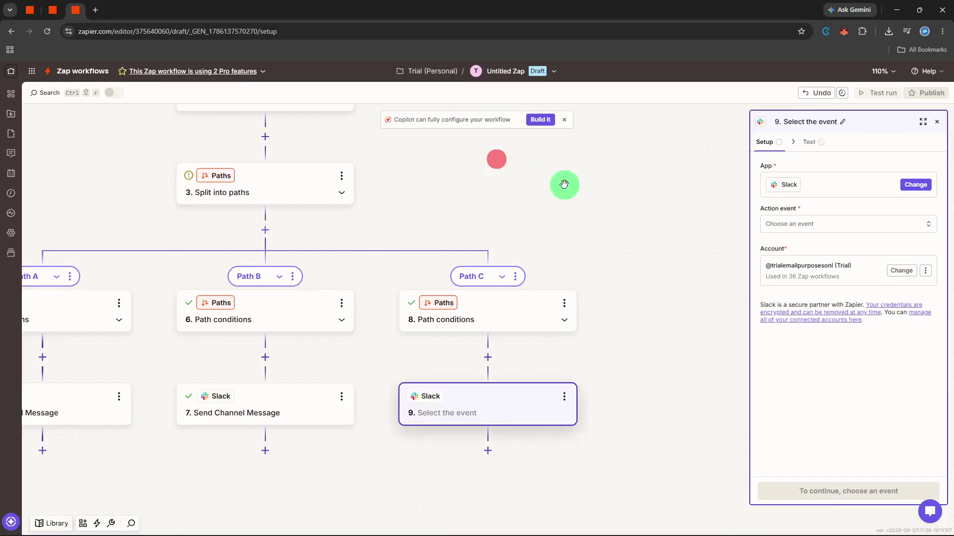
click(797, 222)
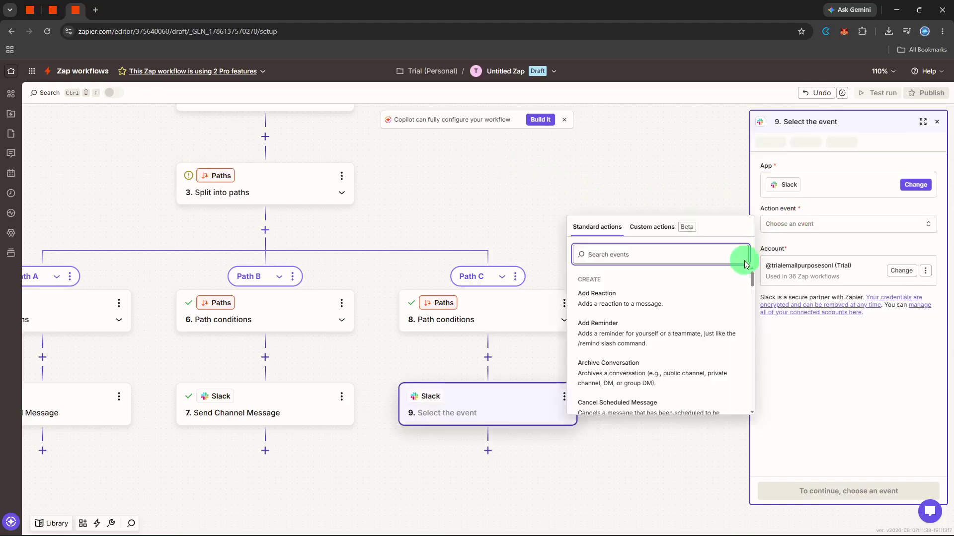
text(se)
click(634, 332)
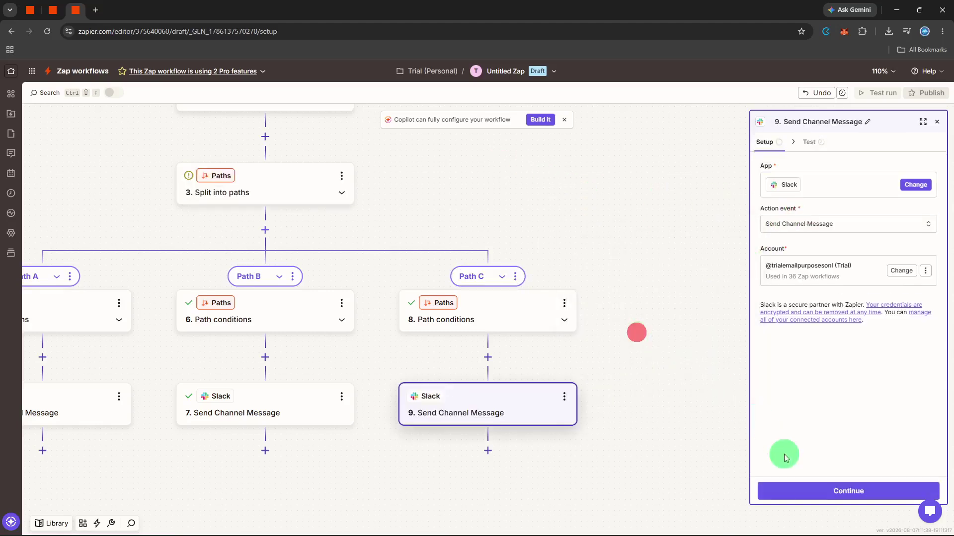
click(801, 488)
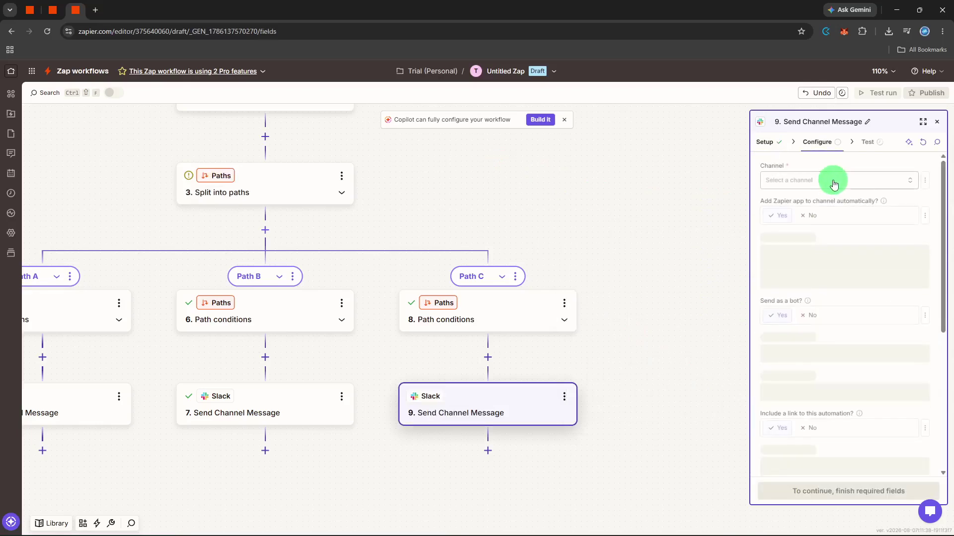
Step: Configure Path C's Slack message with channel social and message text "Low", test the step, and close its settings
click(833, 180)
click(640, 261)
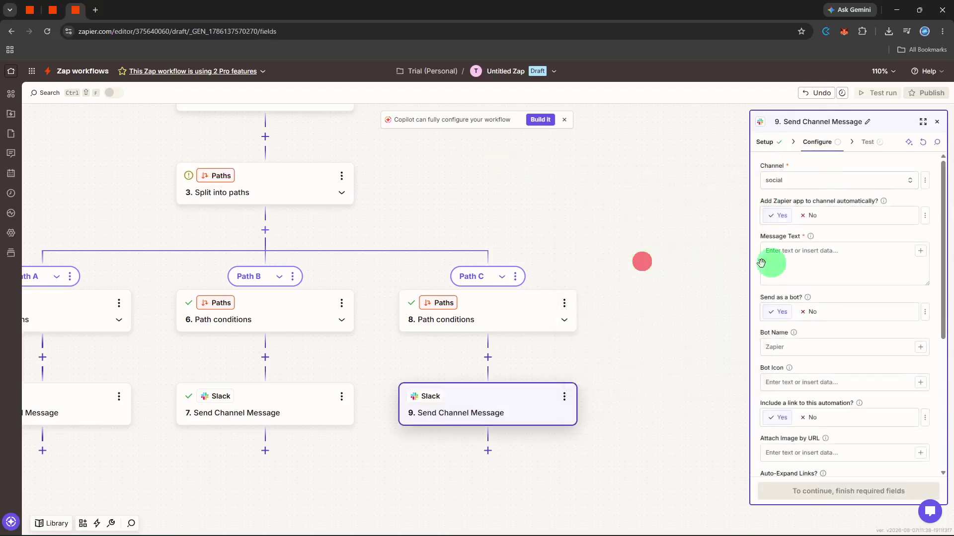
click(808, 258)
text(Low)
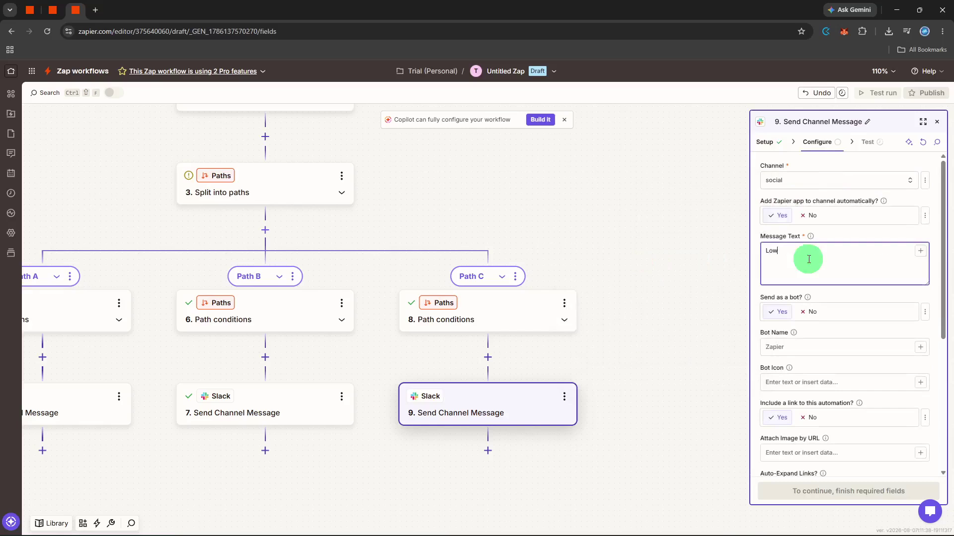
click(856, 299)
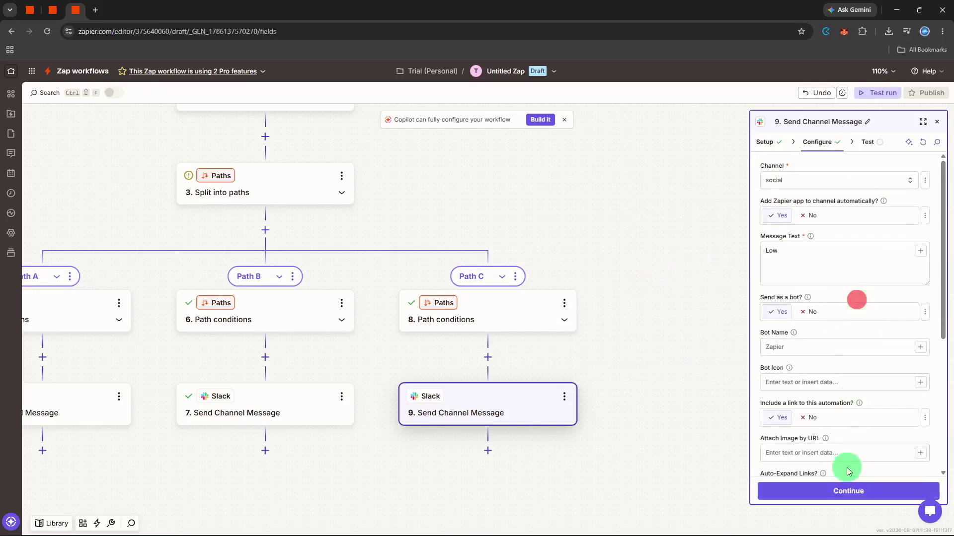
click(844, 490)
click(928, 490)
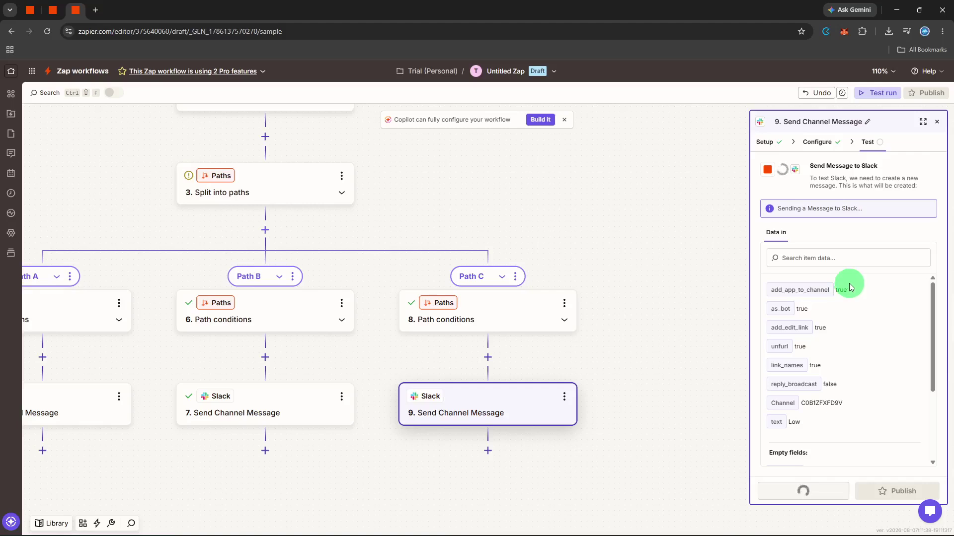
click(936, 123)
click(737, 215)
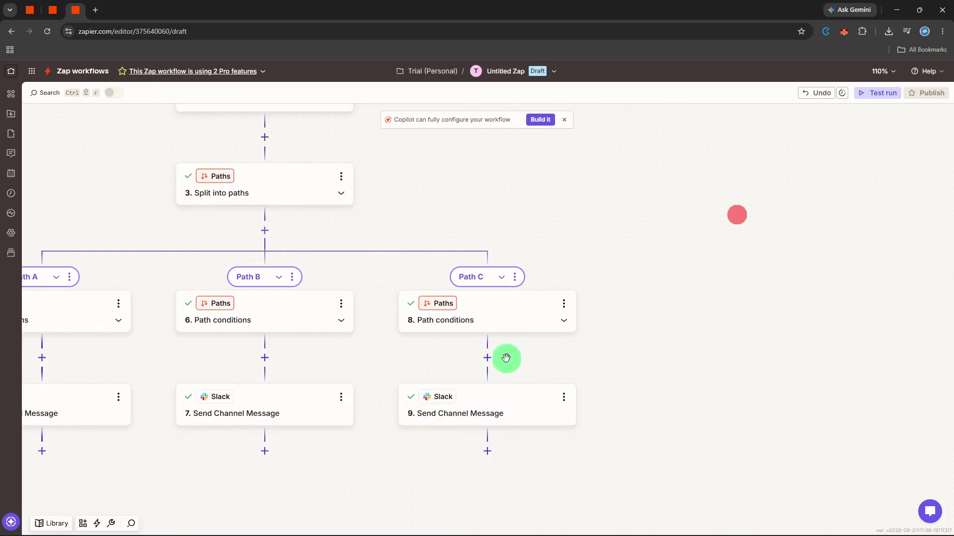
mouse_move(432, 200)
mouse_down()
mouse_move(456, 230)
mouse_move(572, 313)
mouse_move(576, 341)
mouse_move(592, 143)
mouse_move(577, 149)
mouse_move(583, 134)
mouse_move(577, 158)
mouse_move(605, 177)
mouse_up()
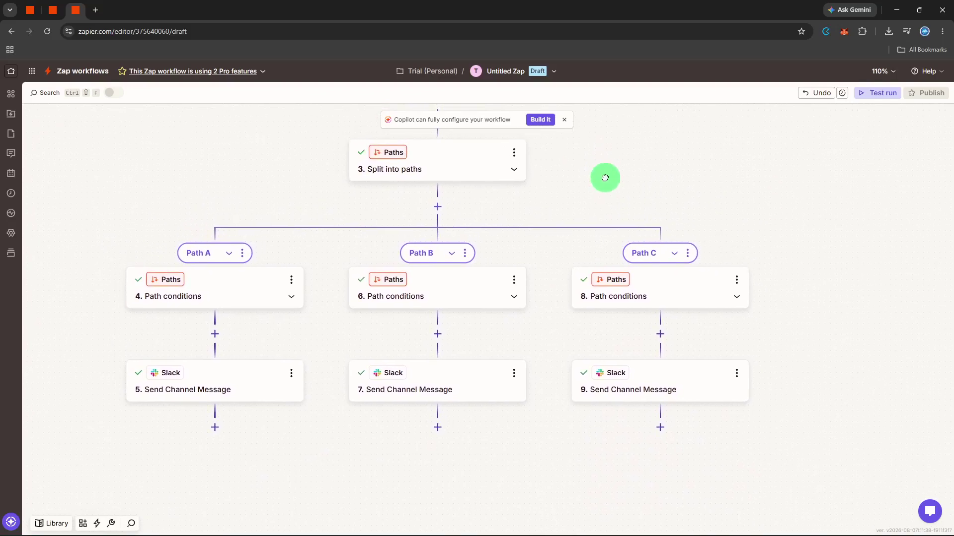